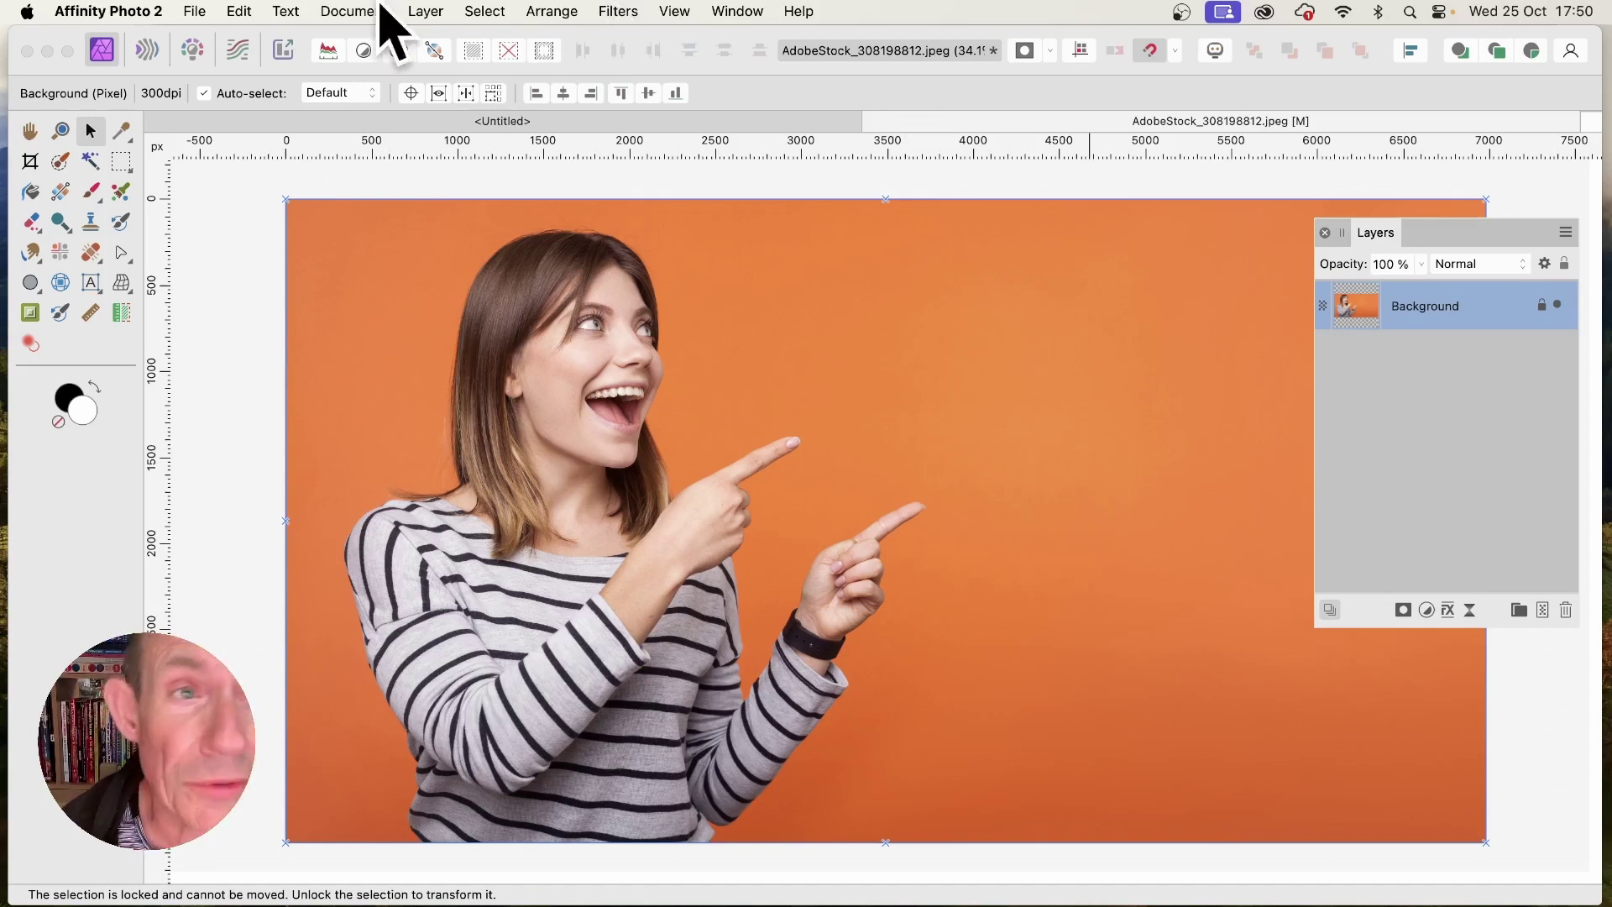
Duplicate the Background layer twice with Layer > Duplicate, giving three stacked Background layers
{"action": "left_click", "coordinate": [420, 11]}
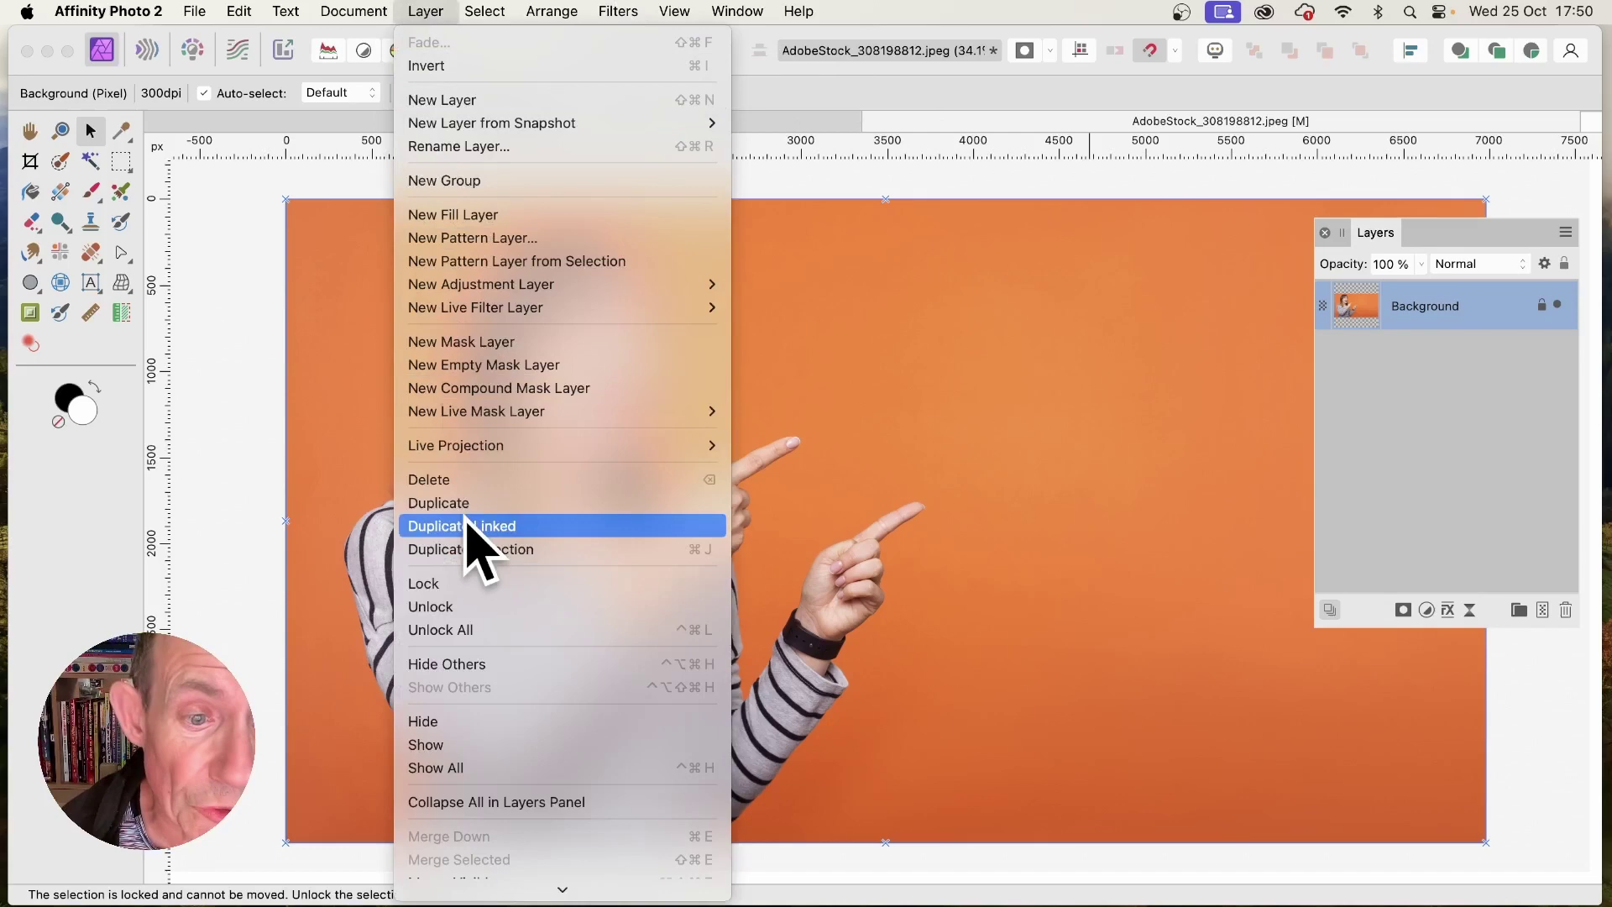
{"action": "left_click", "coordinate": [470, 504]}
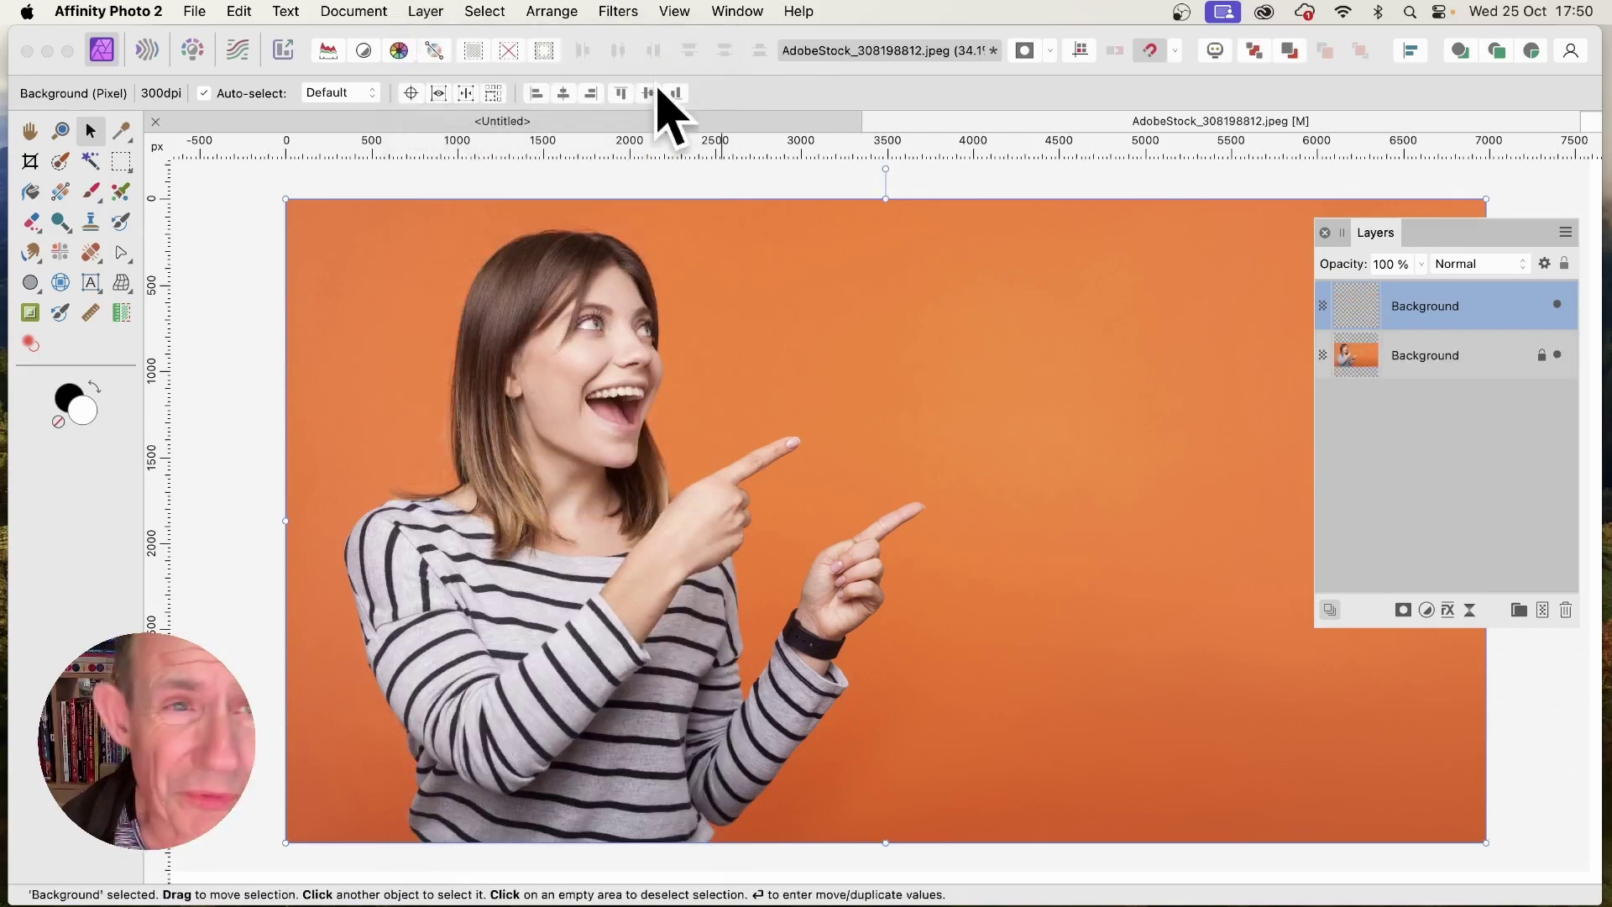
{"action": "left_click", "coordinate": [426, 11]}
{"action": "left_click", "coordinate": [480, 504]}
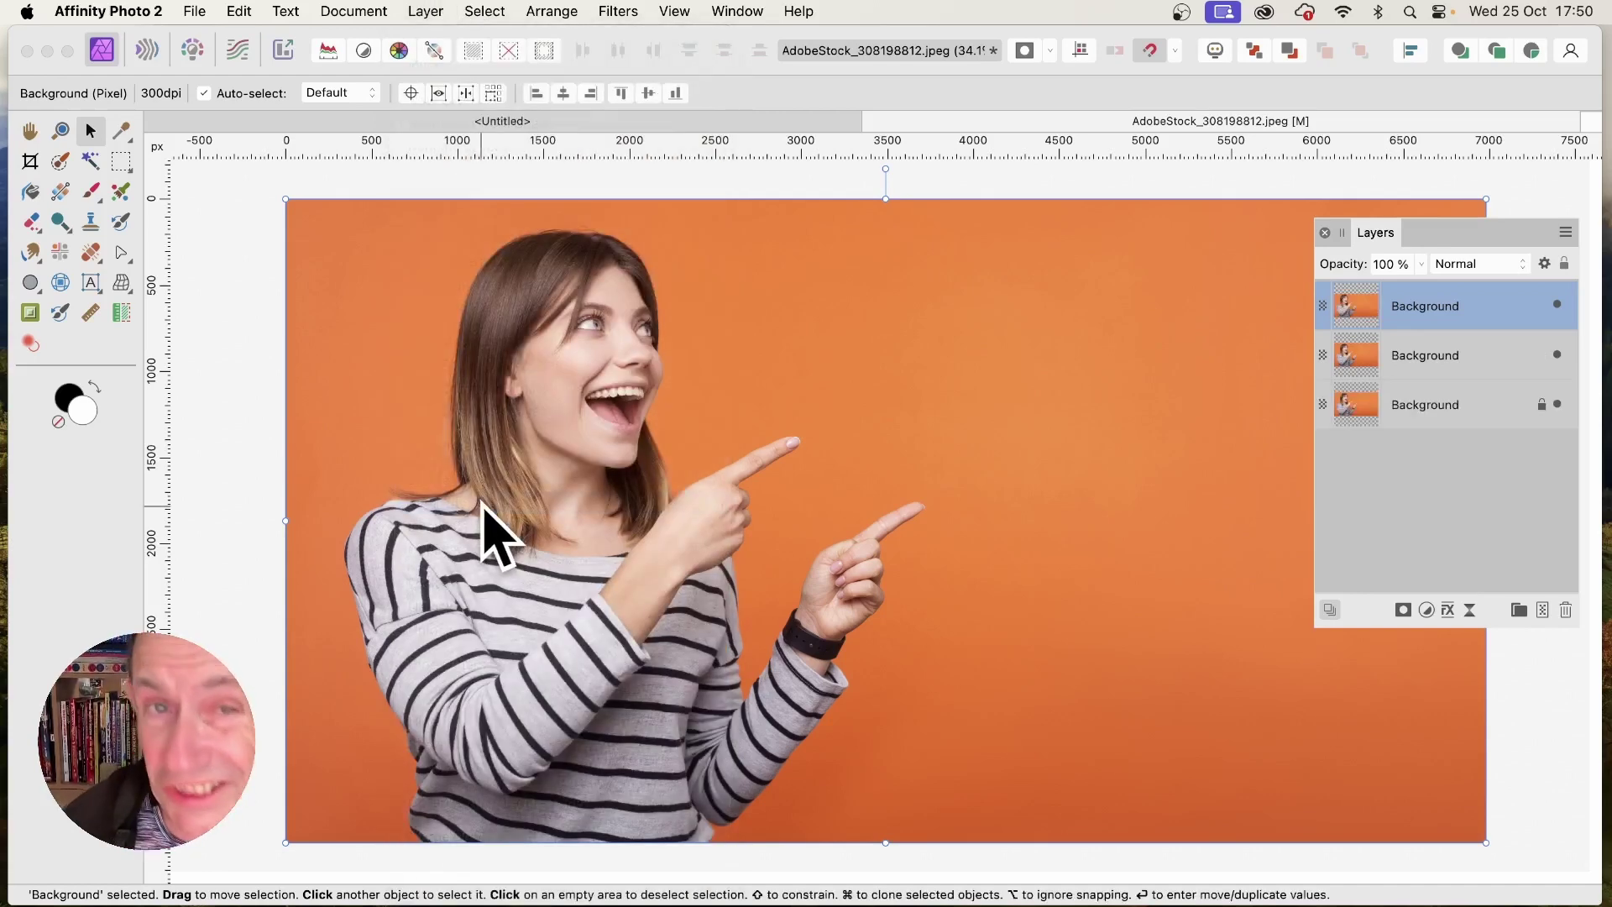
Set the top and middle Background layers to Multiply blend mode, then reselect the top layer
{"action": "left_click", "coordinate": [1468, 266]}
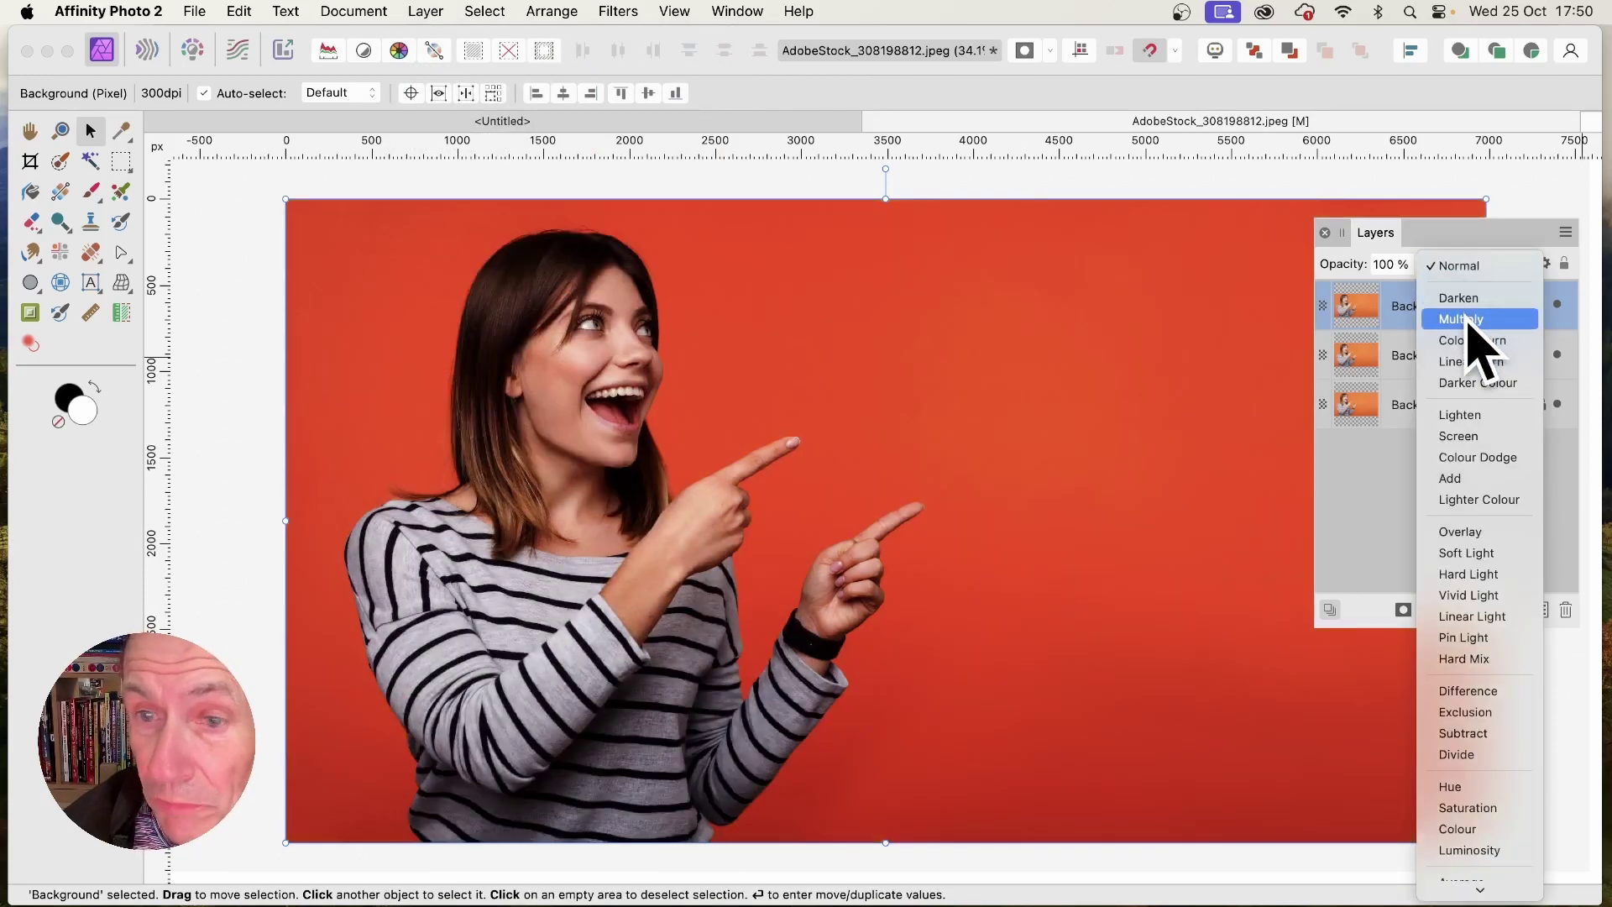
{"action": "left_click", "coordinate": [1467, 320]}
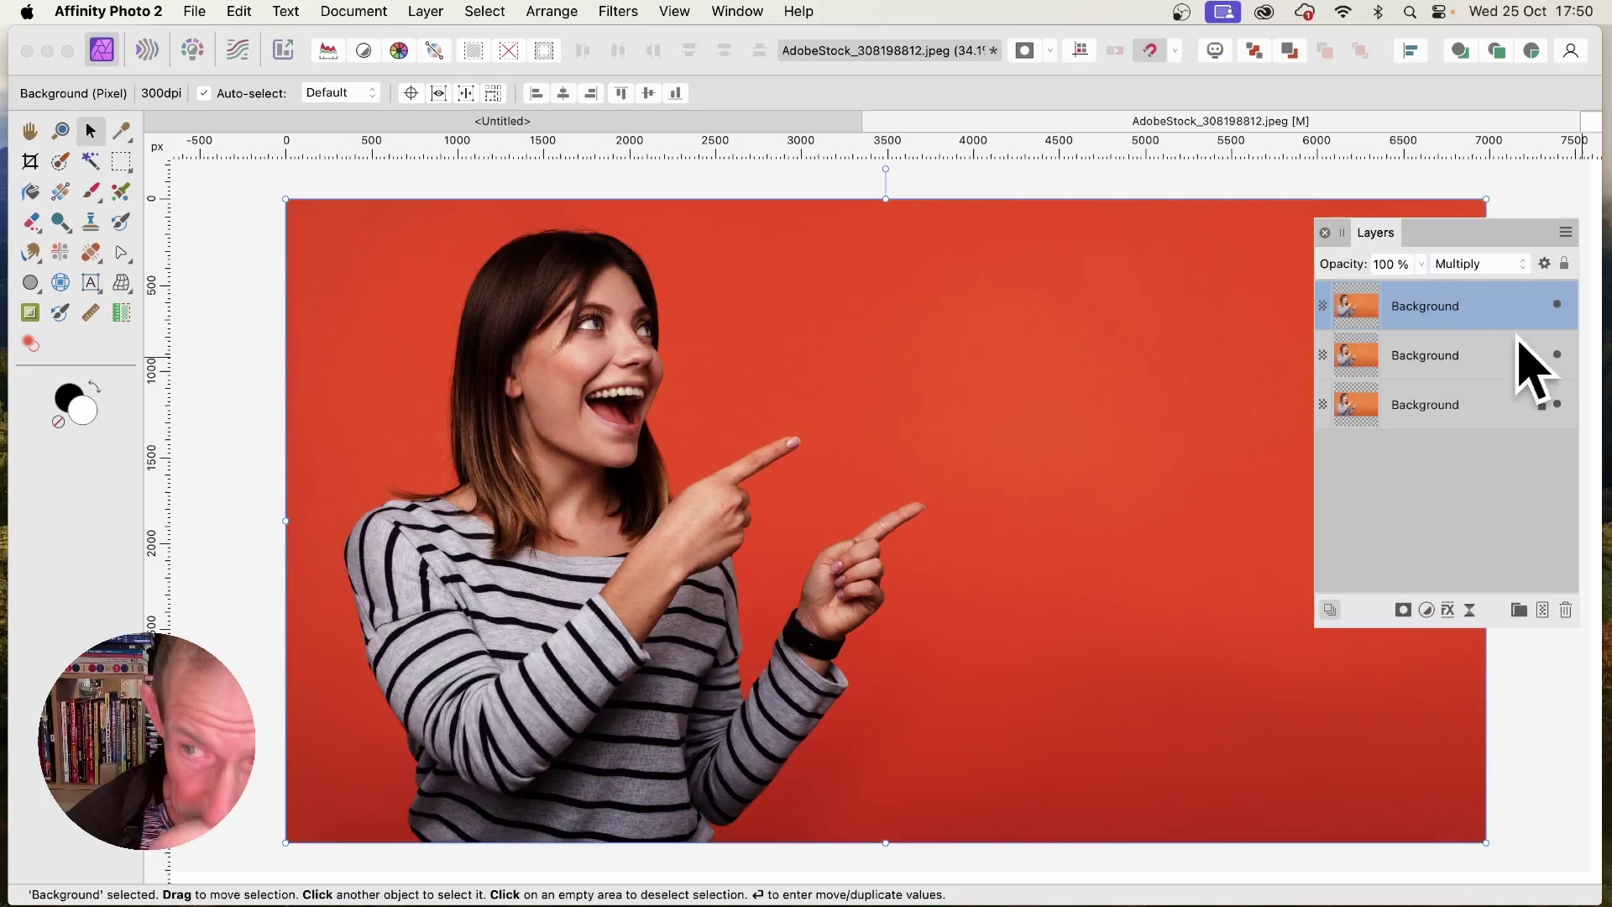
{"action": "left_click", "coordinate": [1461, 358]}
{"action": "left_click", "coordinate": [1479, 267]}
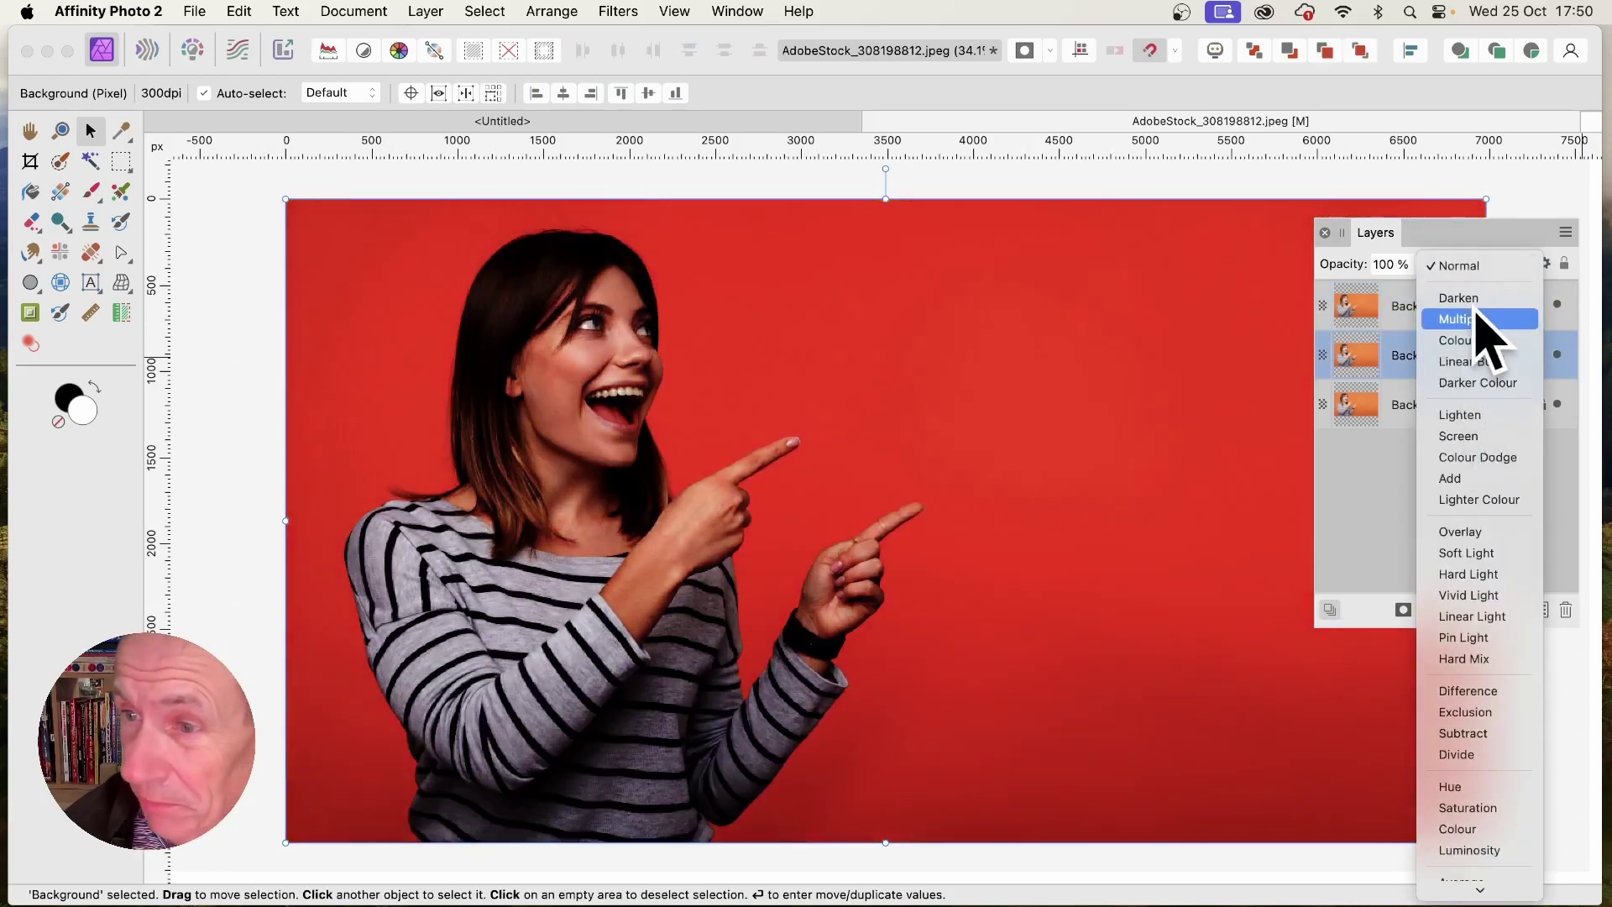
{"action": "left_click", "coordinate": [1474, 319]}
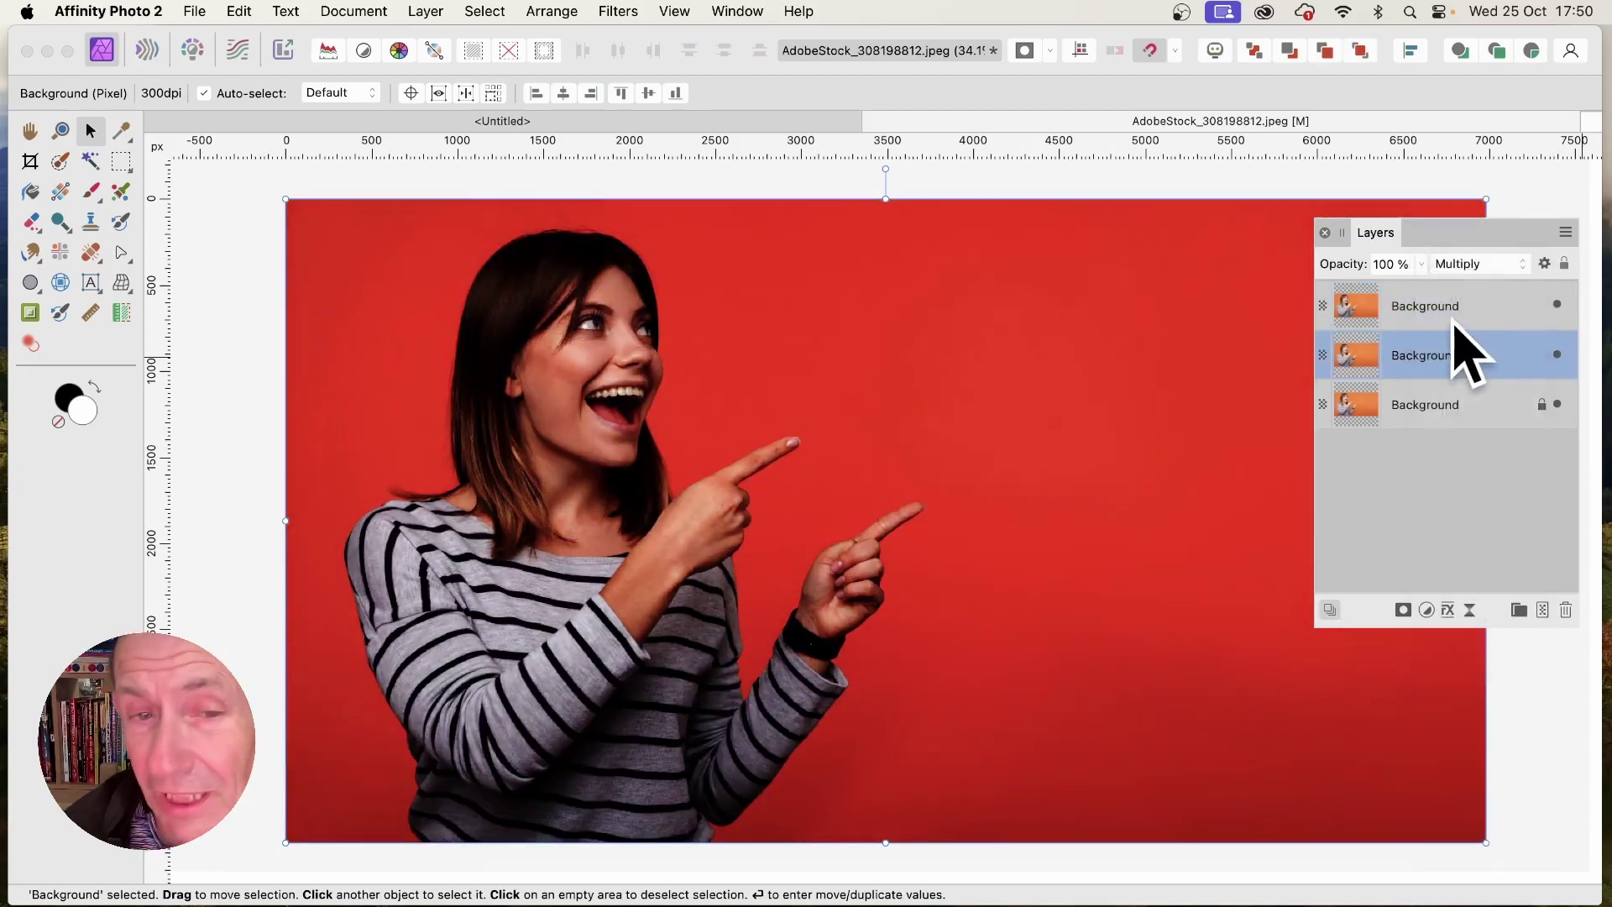
{"action": "left_click", "coordinate": [1370, 312]}
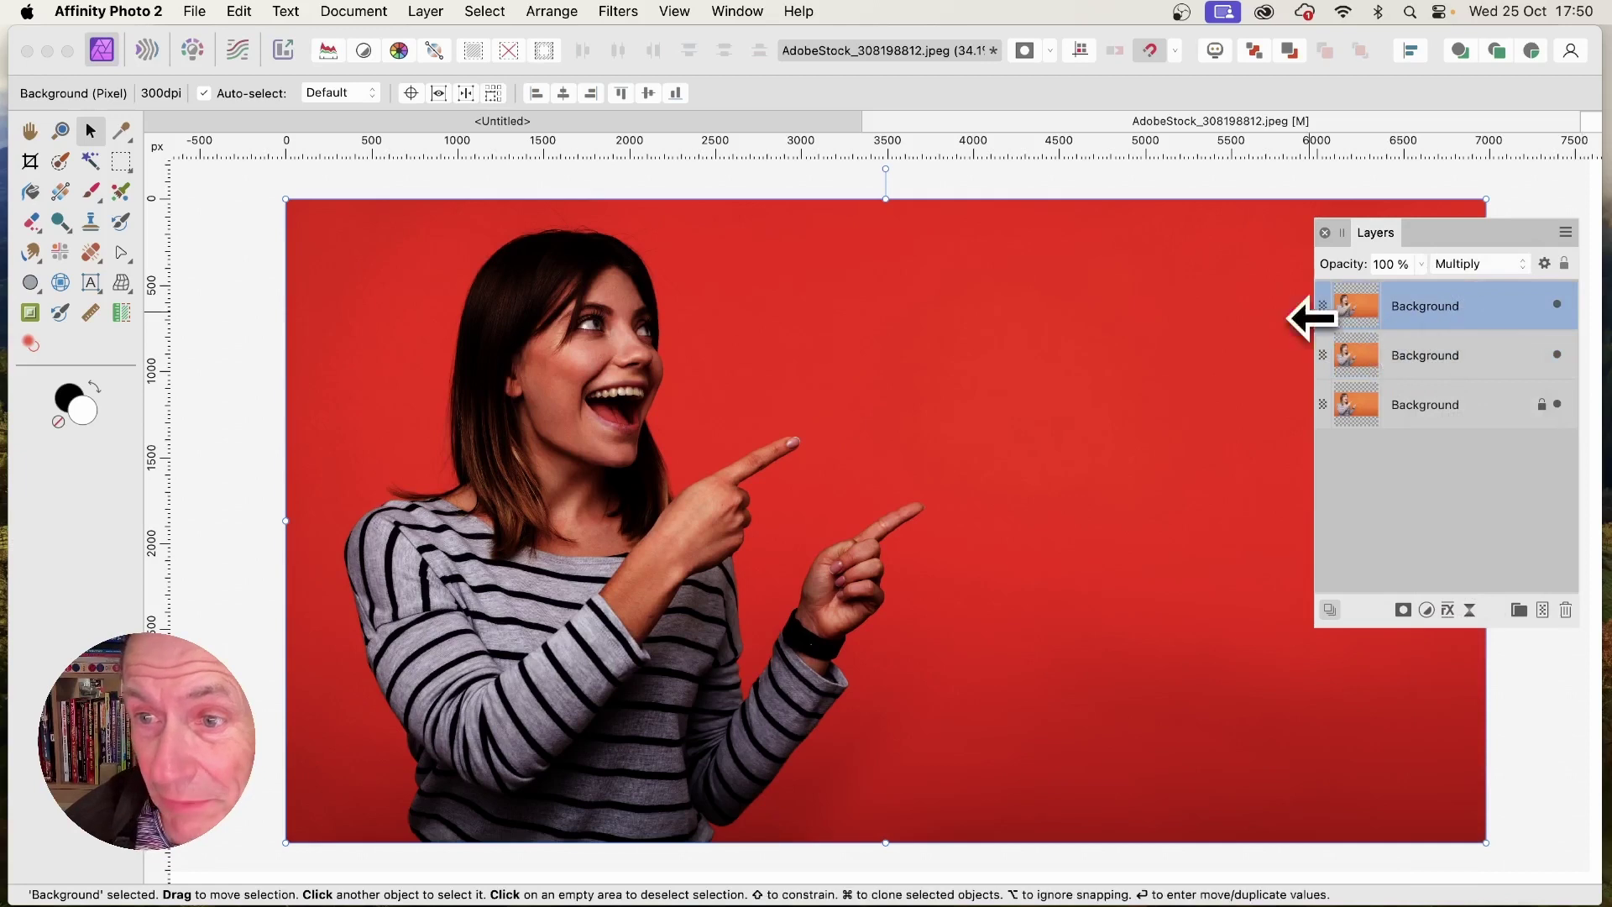
Apply a Line Halftone filter to the top layer: 45° angle, cell size 40.248, contrast 85
{"action": "left_click", "coordinate": [628, 8]}
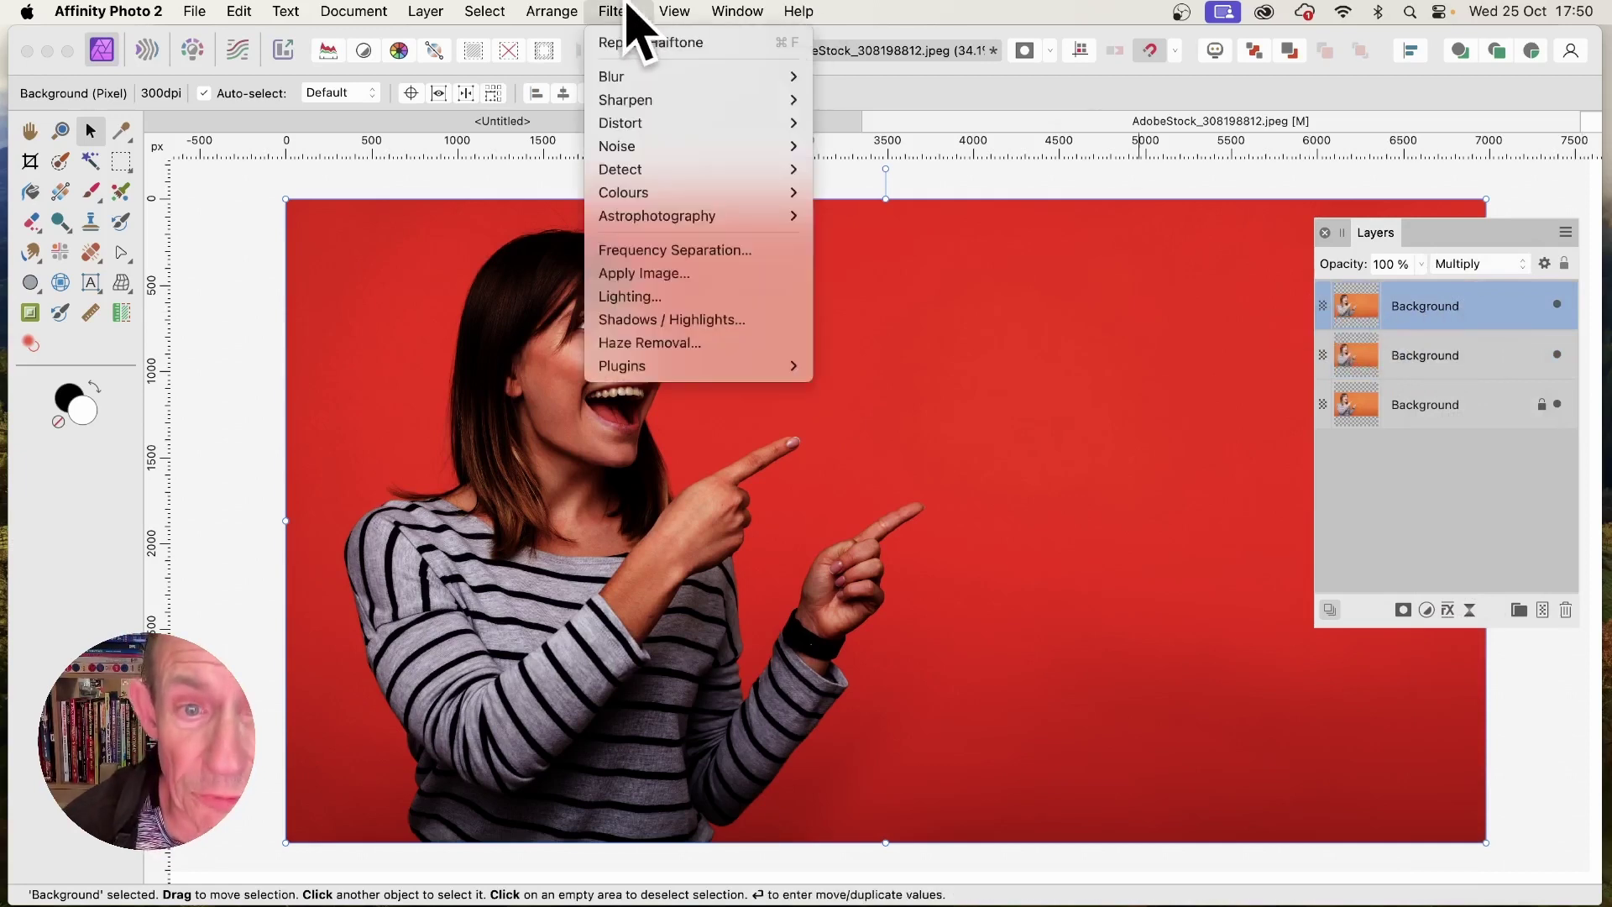
{"action": "mouse_move", "coordinate": [634, 195]}
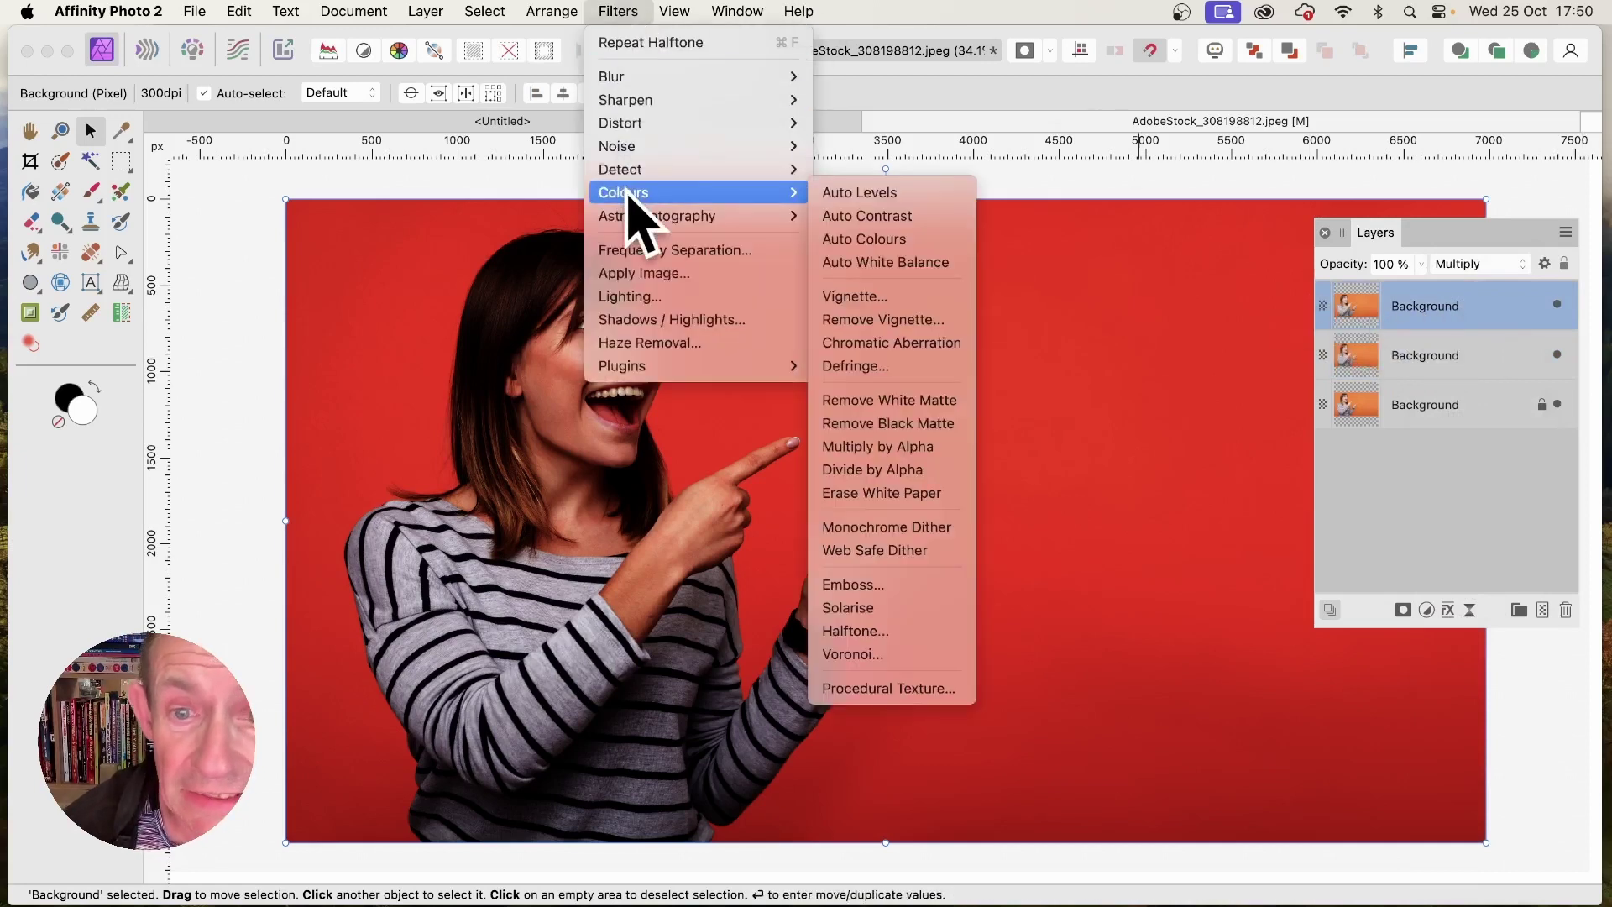
{"action": "left_click", "coordinate": [870, 628]}
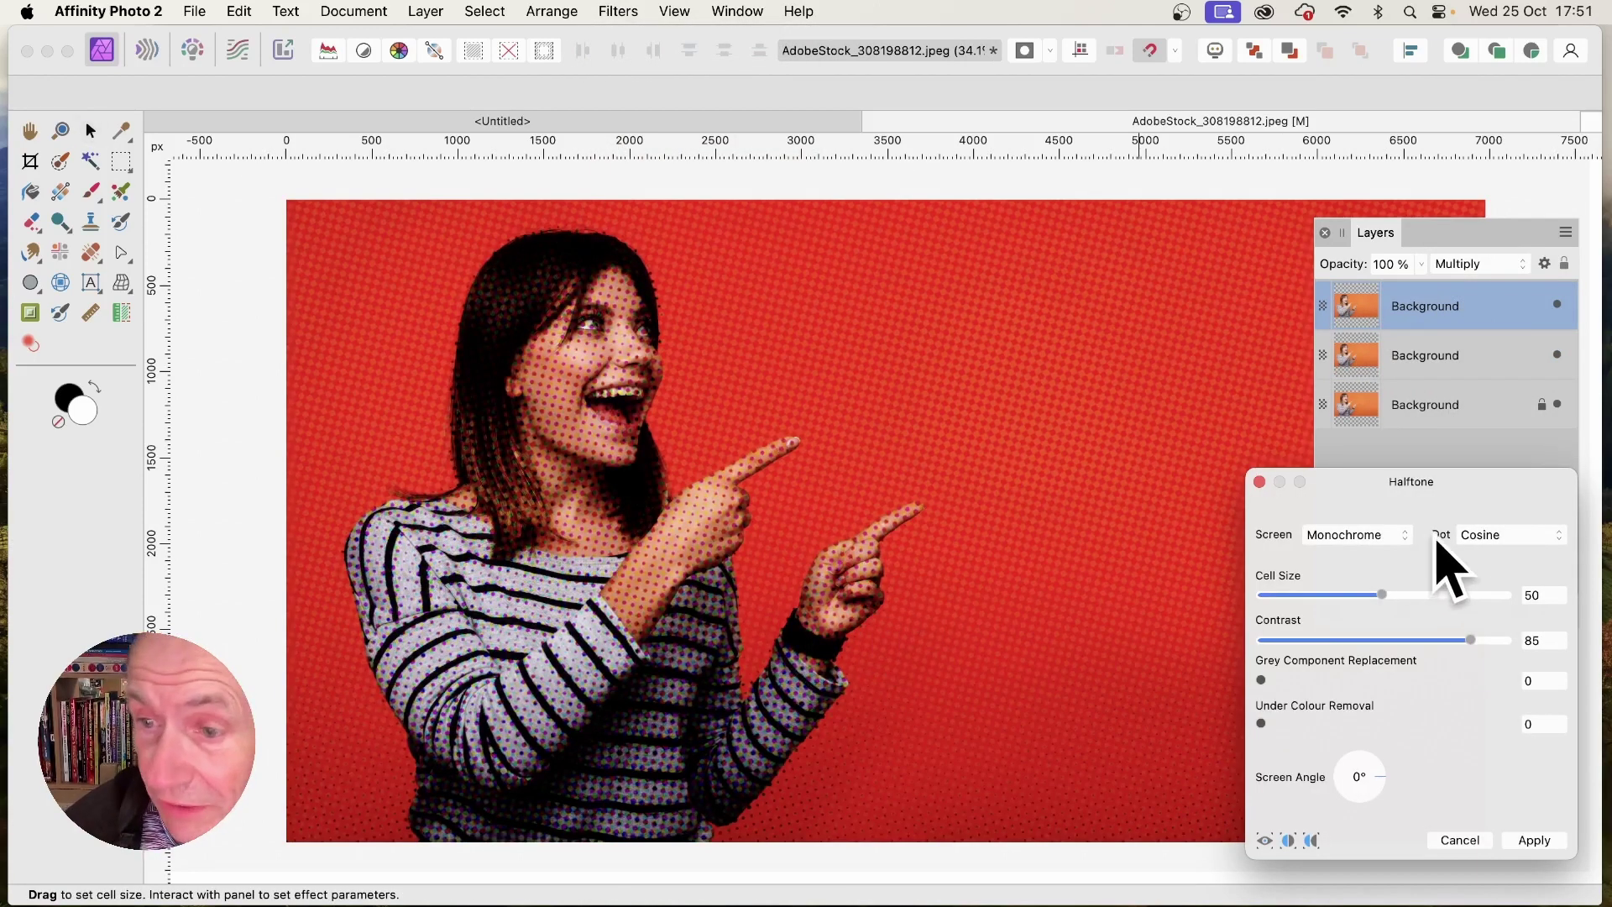
{"action": "left_click", "coordinate": [1377, 539]}
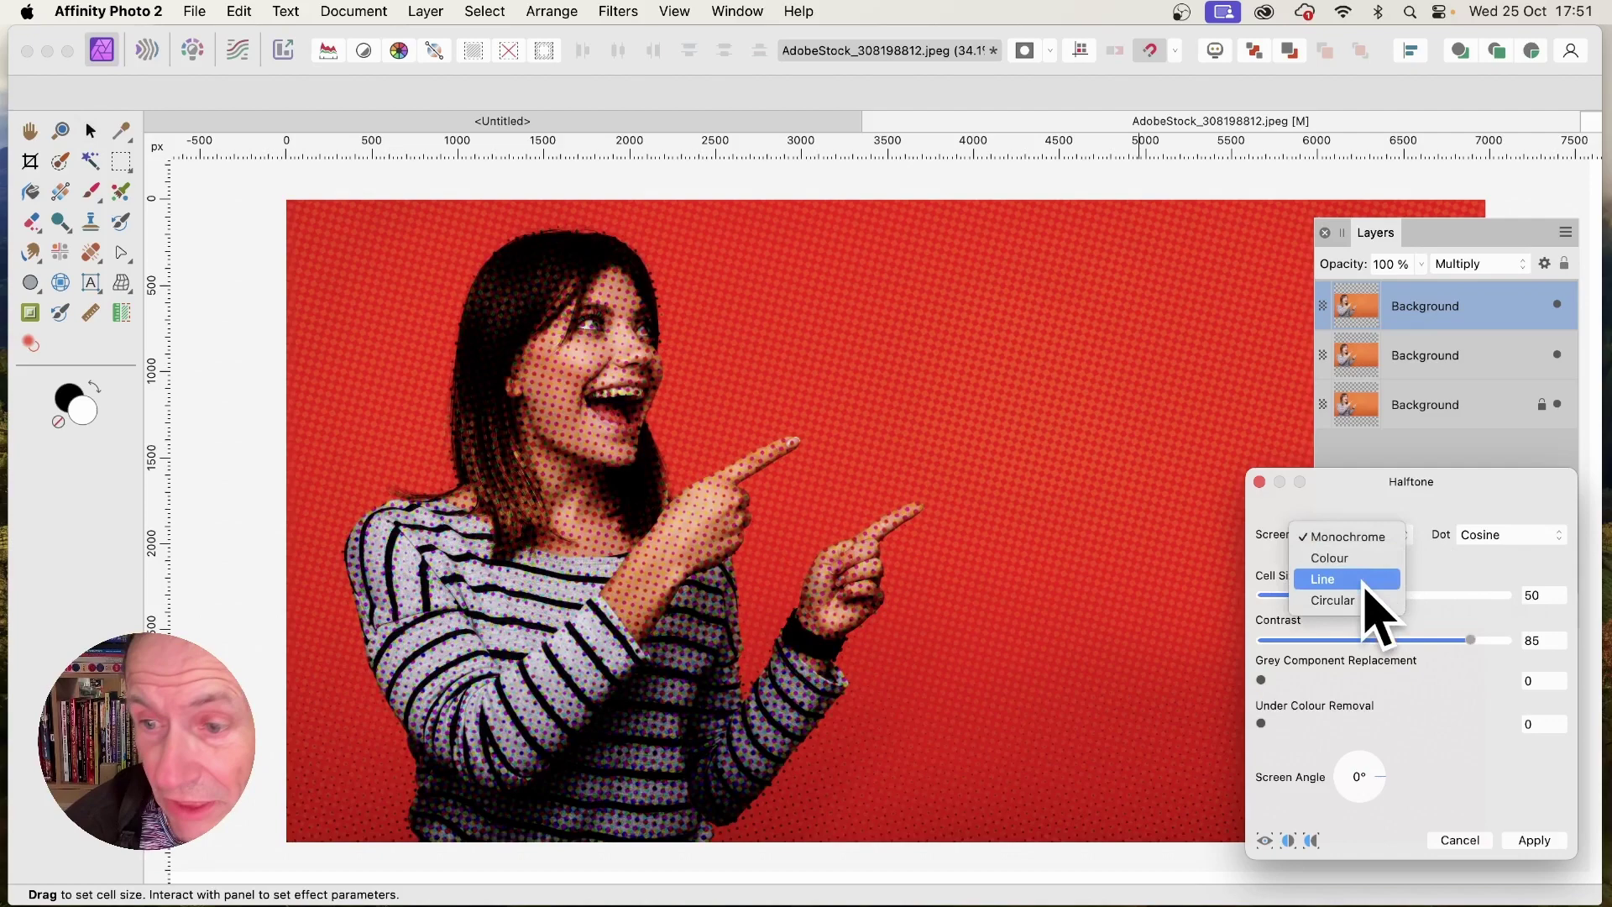
{"action": "left_click", "coordinate": [1335, 579]}
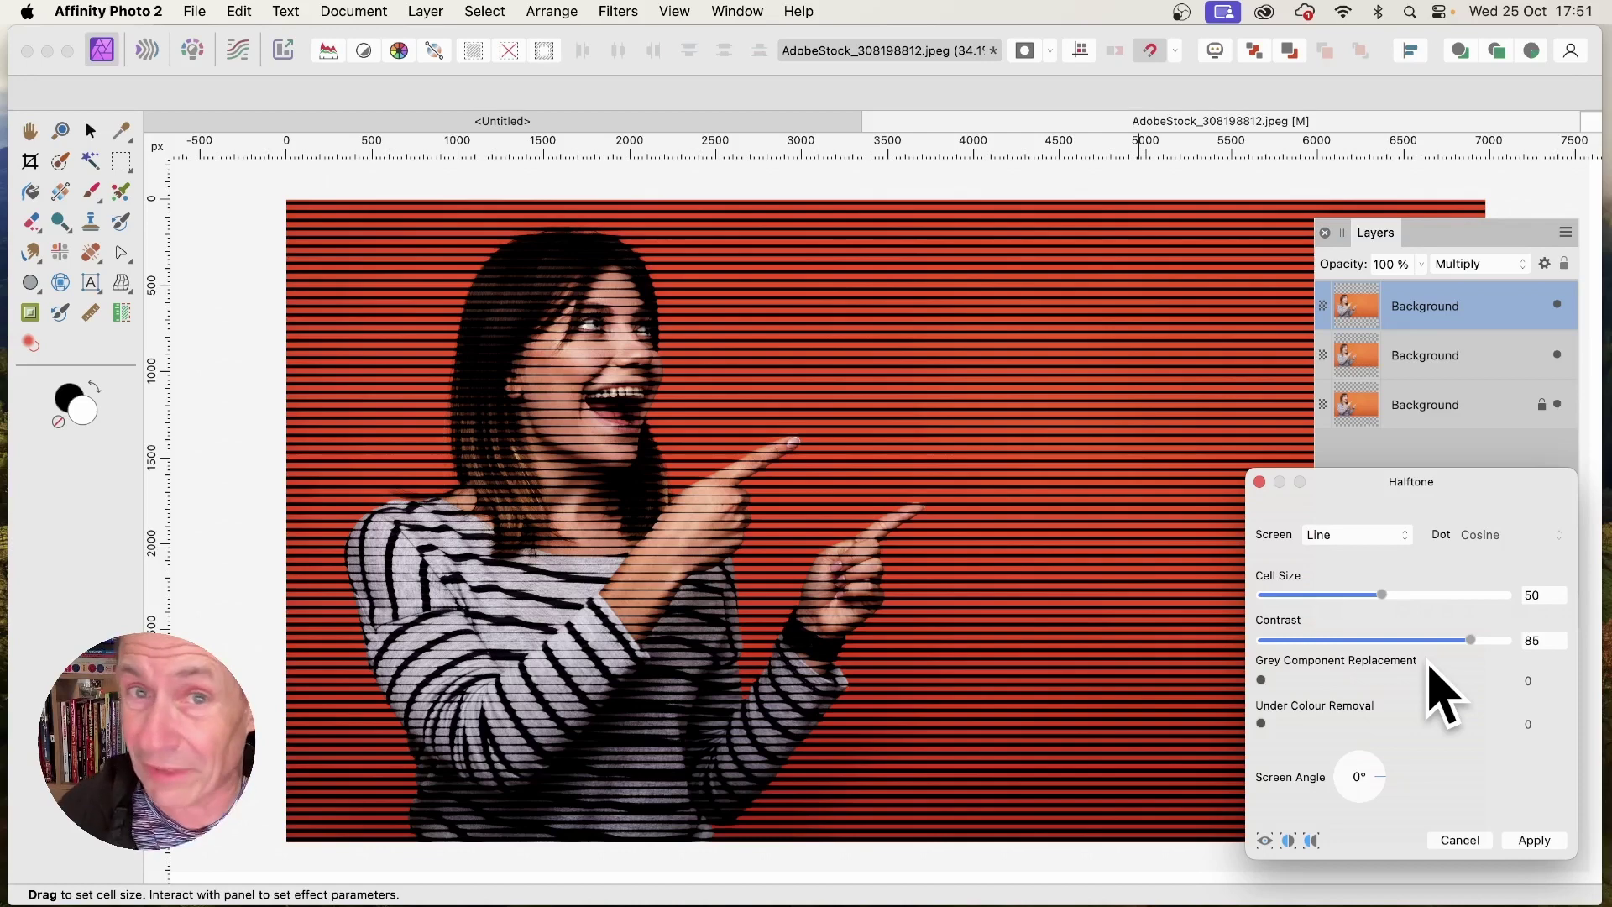
{"action": "left_click", "coordinate": [1380, 776]}
{"action": "left_click", "coordinate": [1379, 774]}
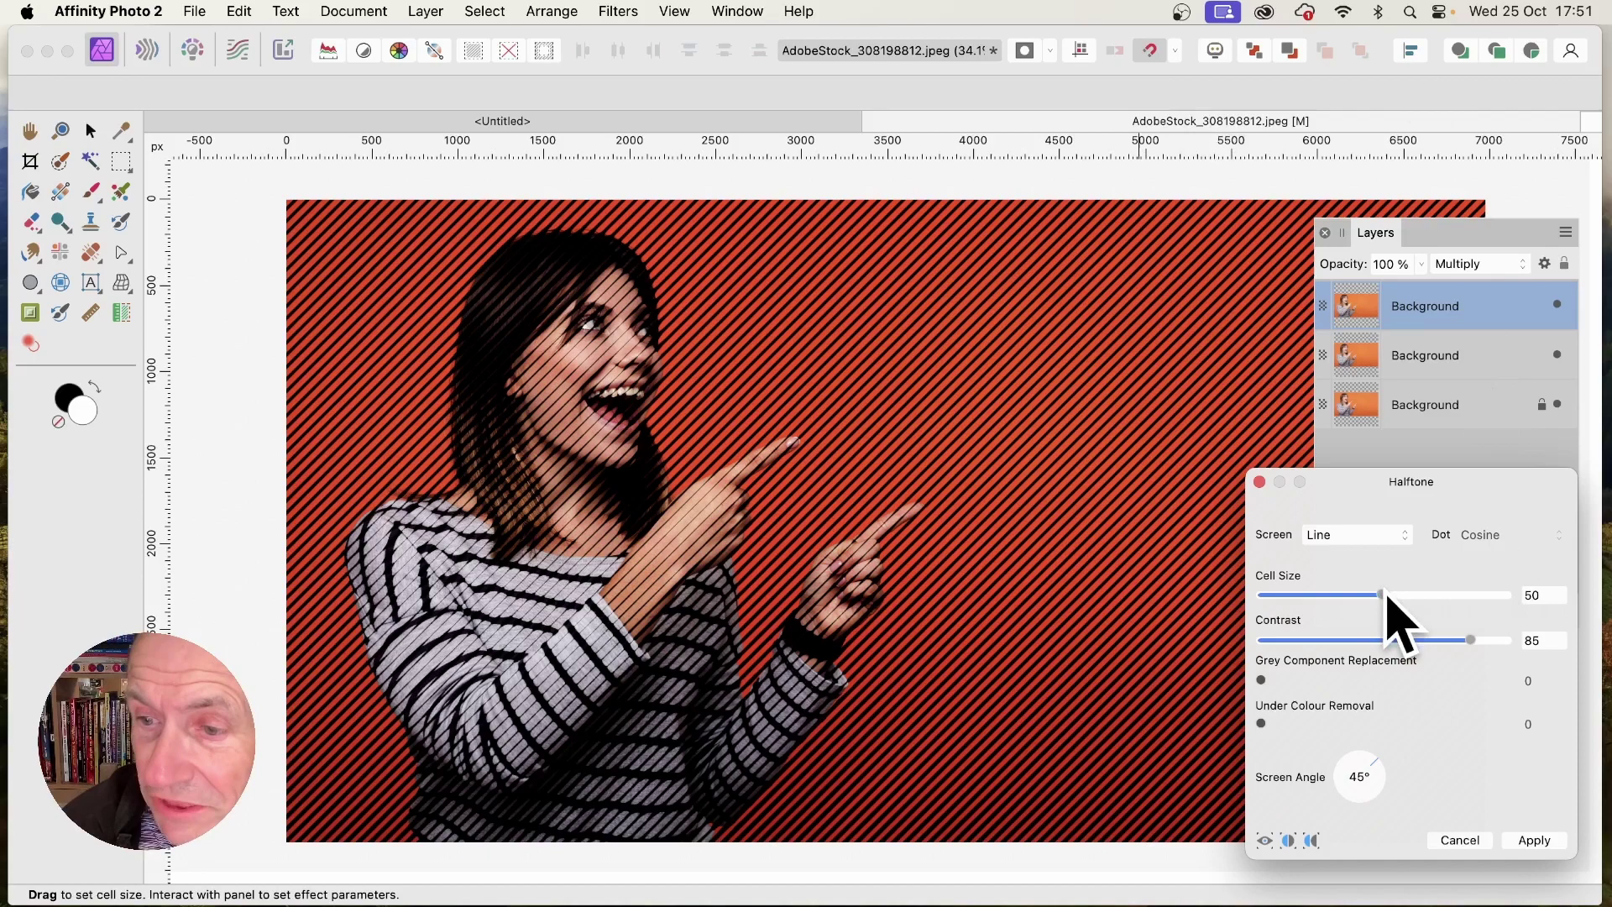
{"action": "left_click_drag", "start_coordinate": [1386, 598], "coordinate": [1339, 598]}
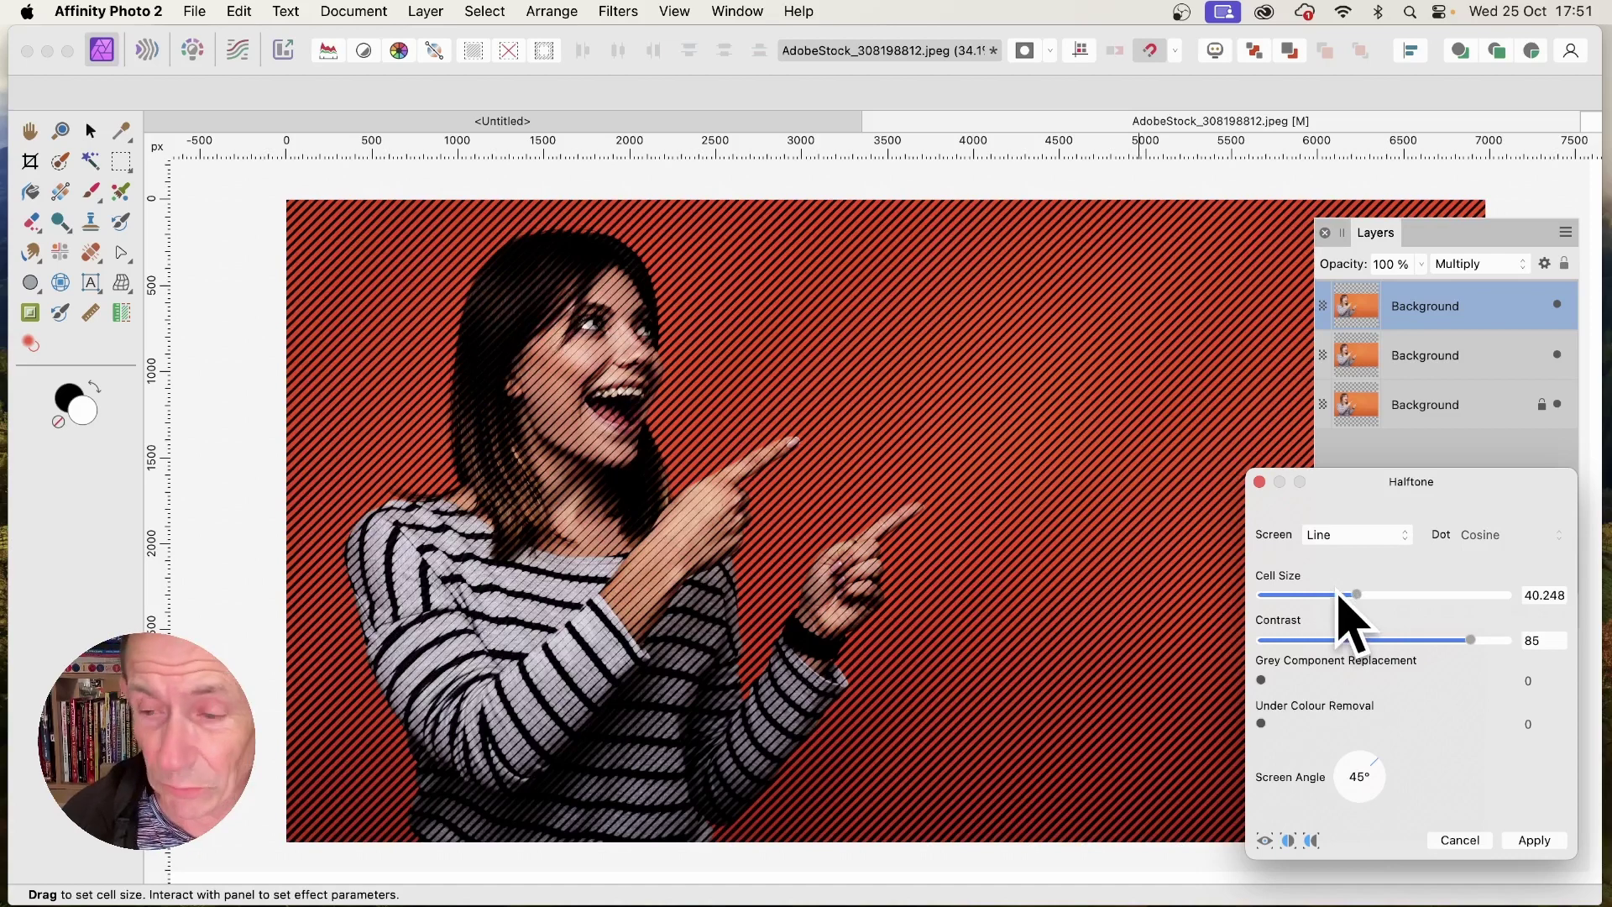
{"action": "left_click", "coordinate": [1537, 840]}
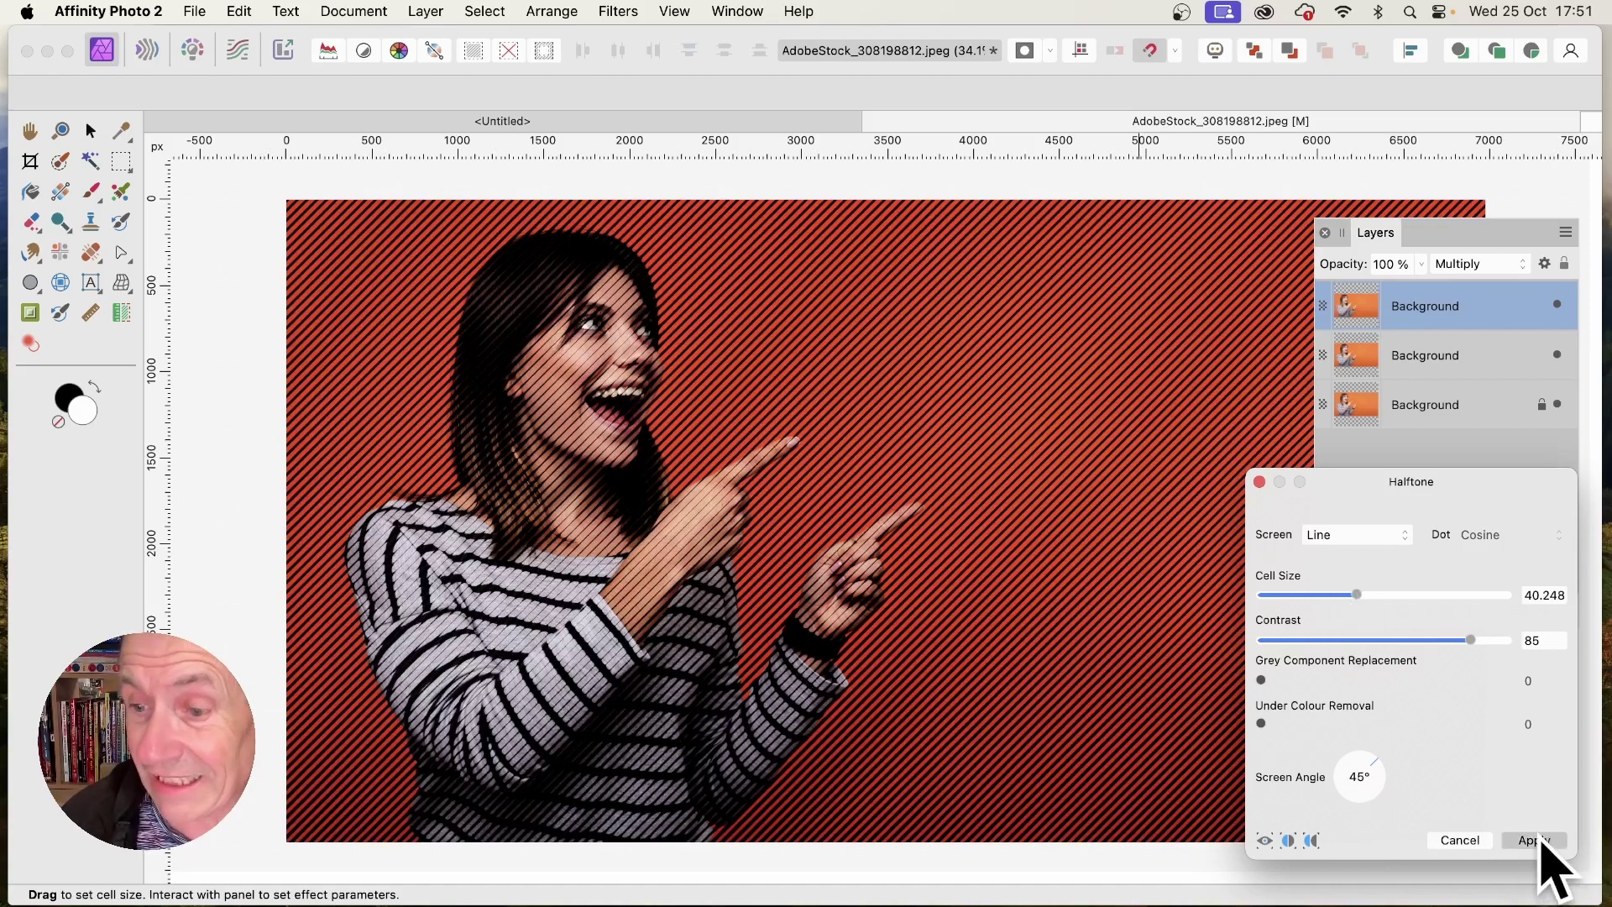
{"action": "left_click", "coordinate": [1427, 363]}
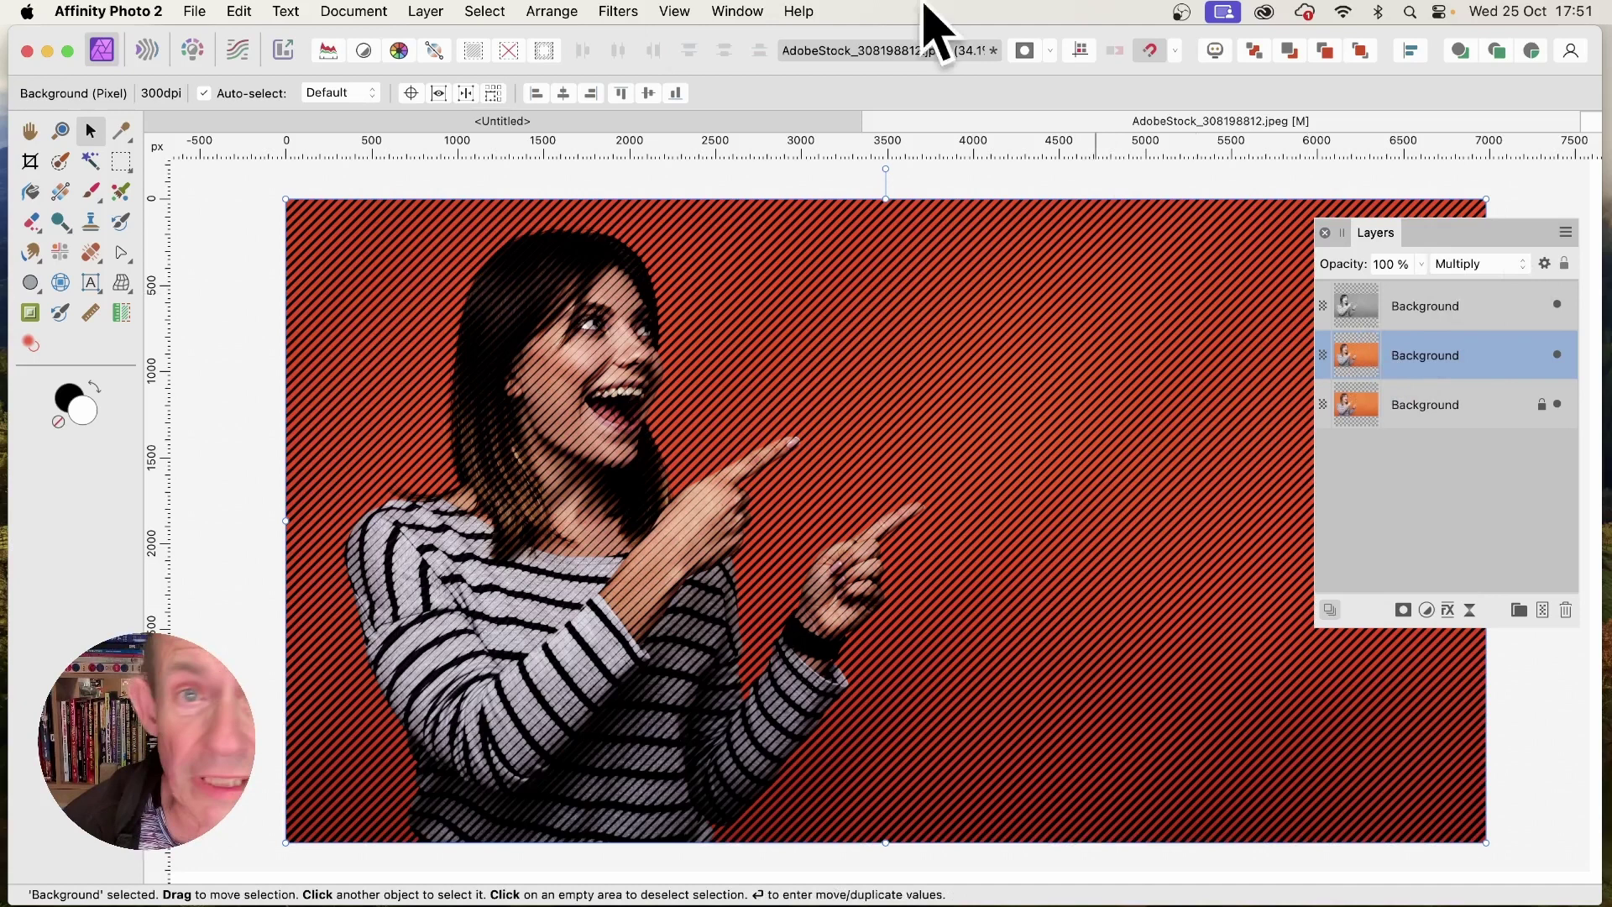
Apply a 45° Line Halftone to the middle layer, dragging the cell size up toward 90
{"action": "left_click", "coordinate": [621, 11]}
{"action": "mouse_move", "coordinate": [631, 124]}
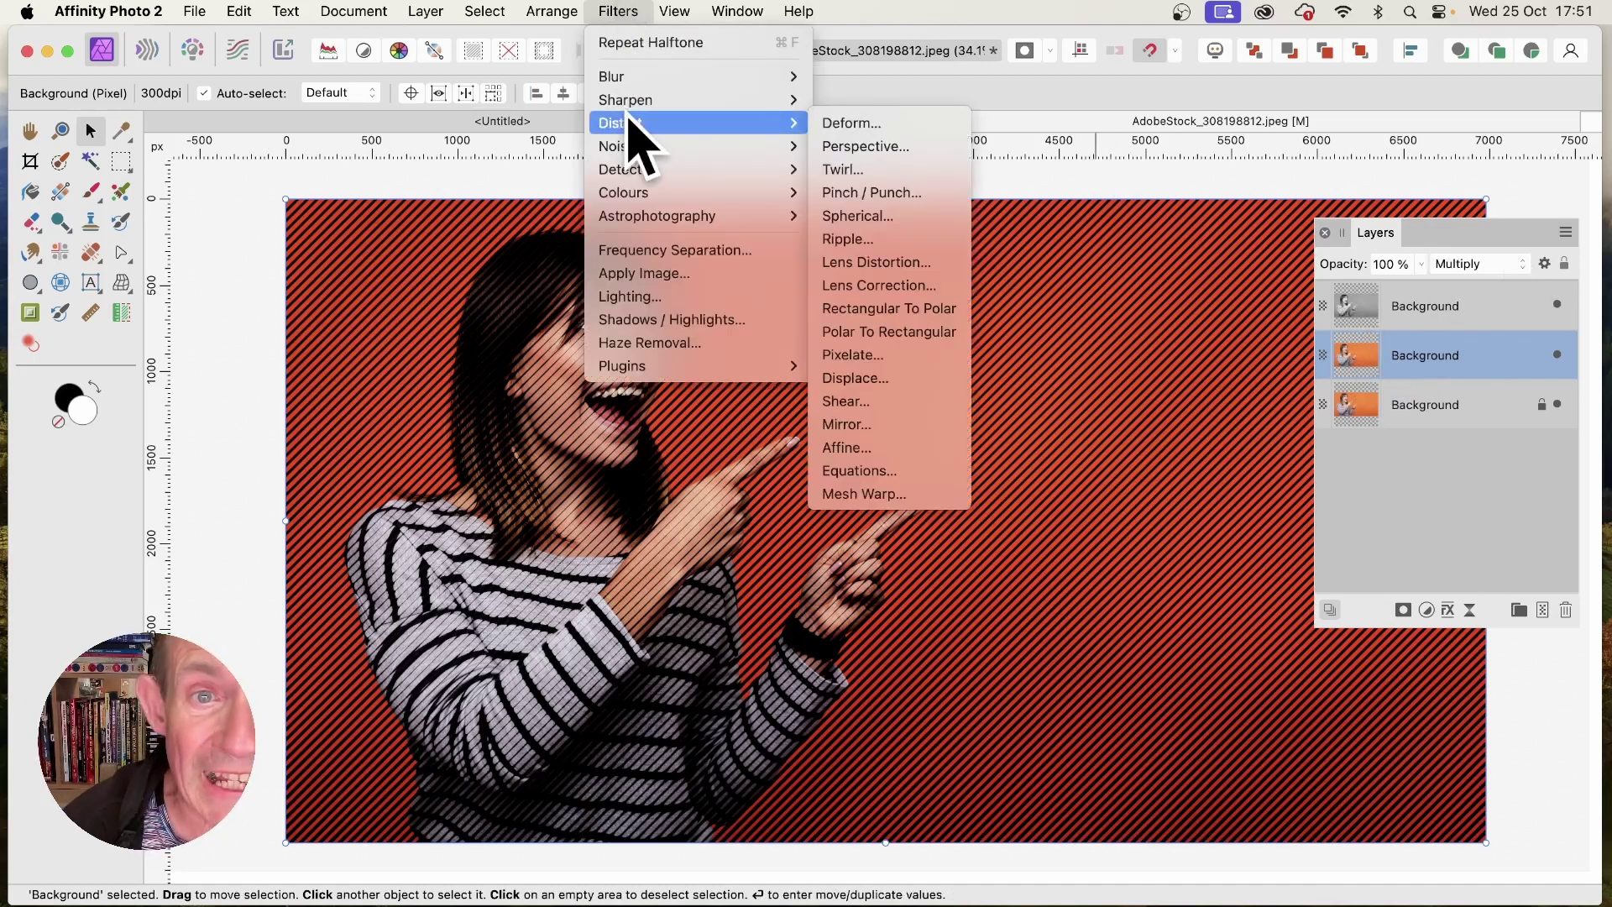
{"action": "mouse_move", "coordinate": [743, 195]}
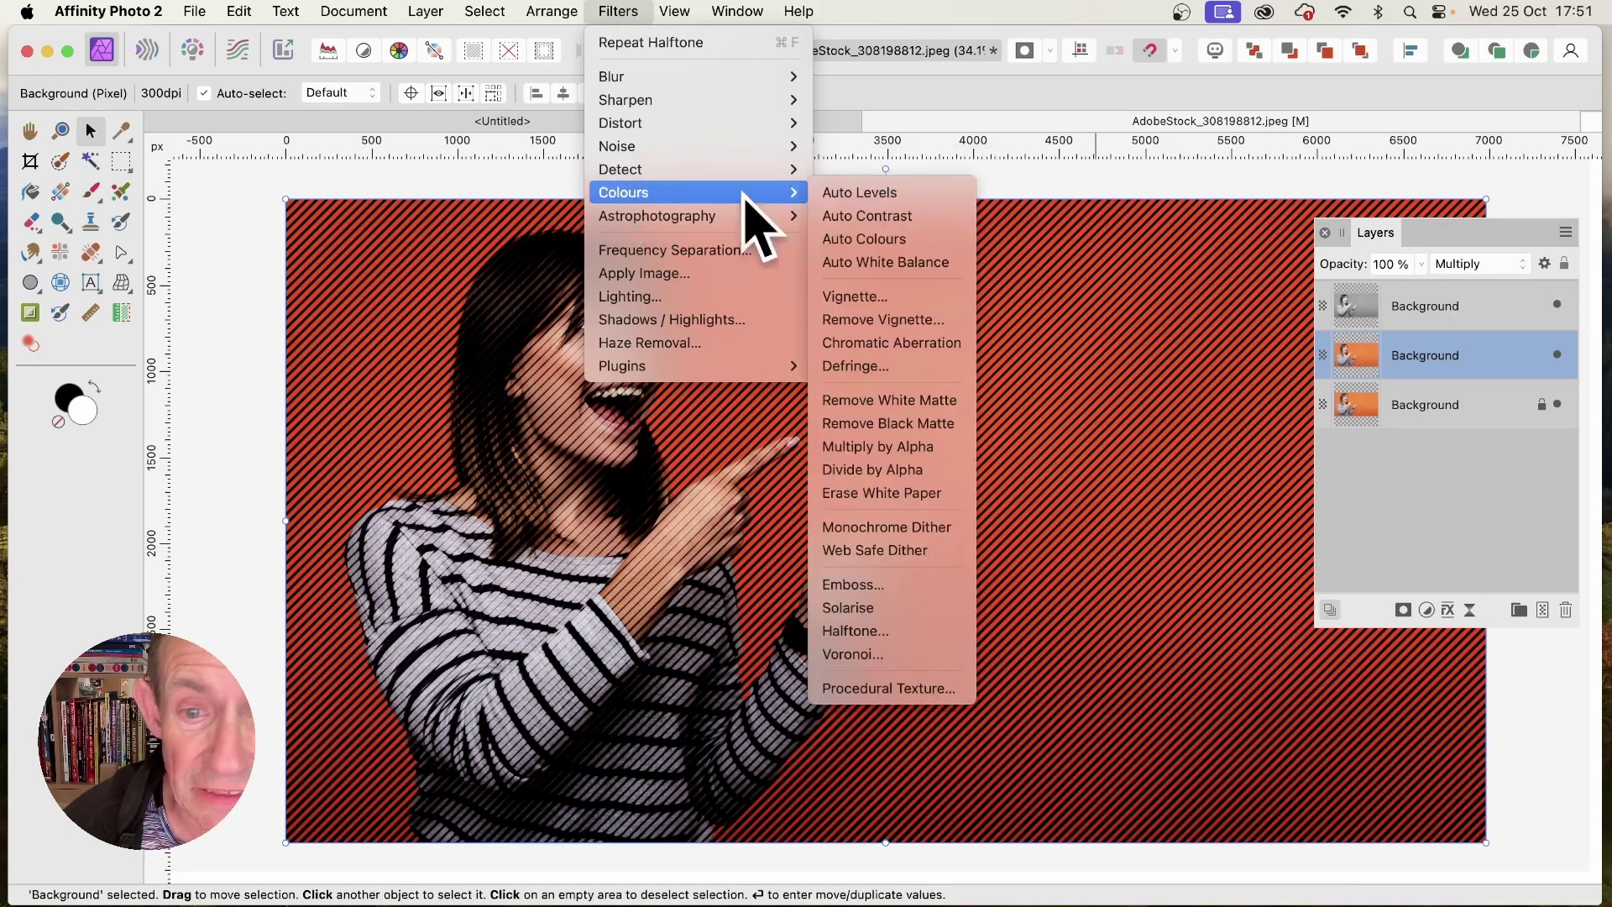
{"action": "left_click", "coordinate": [848, 631]}
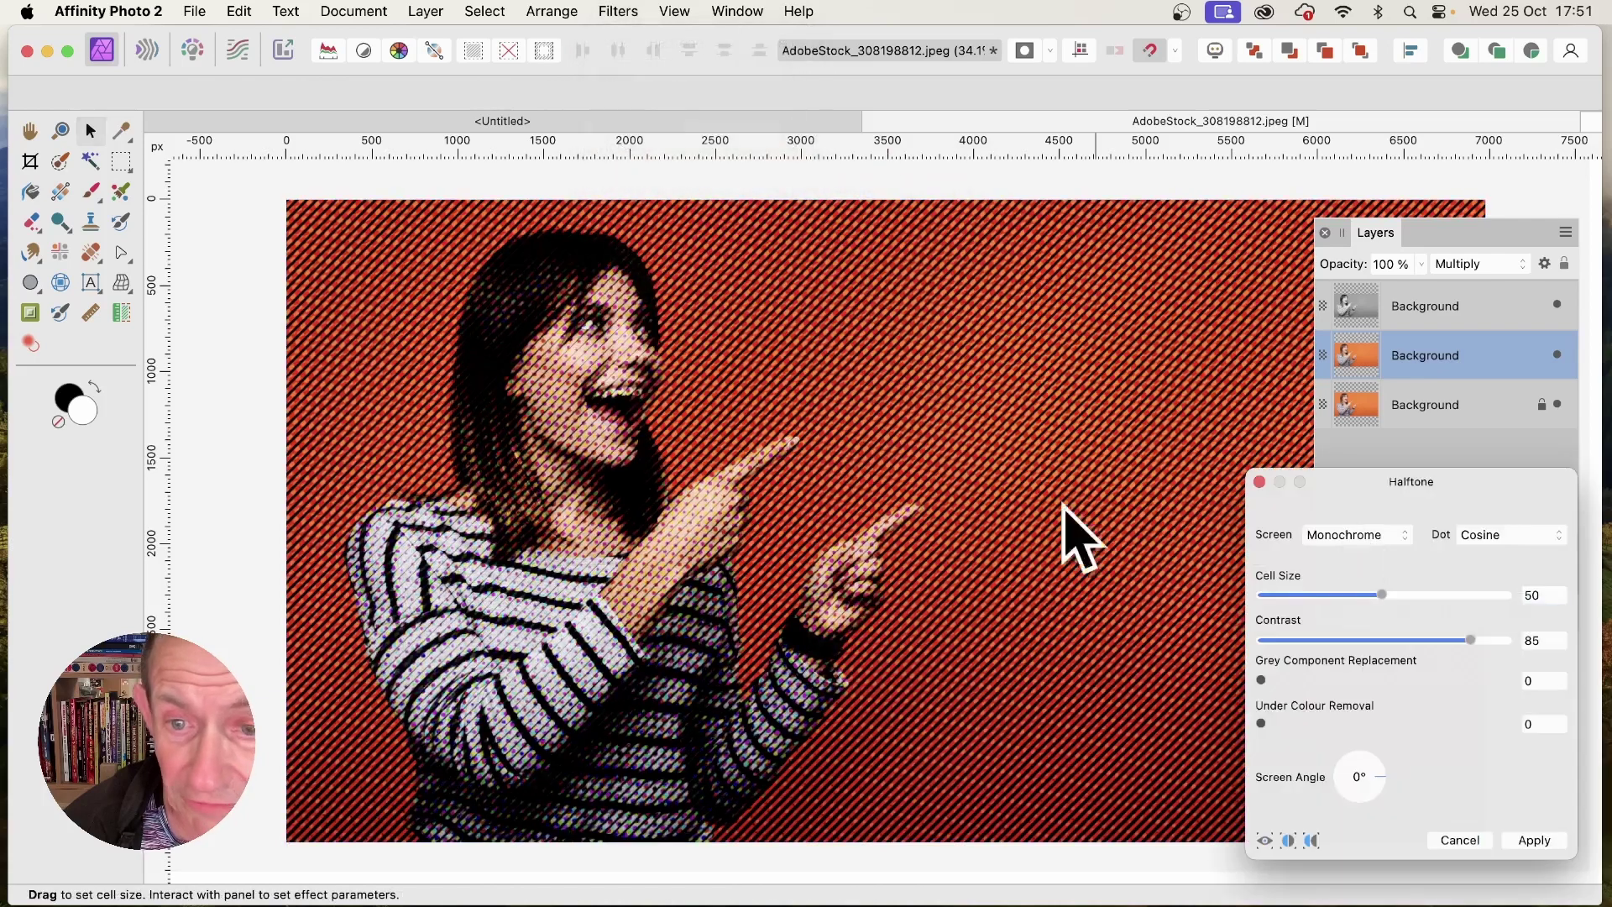
{"action": "left_click", "coordinate": [1348, 535]}
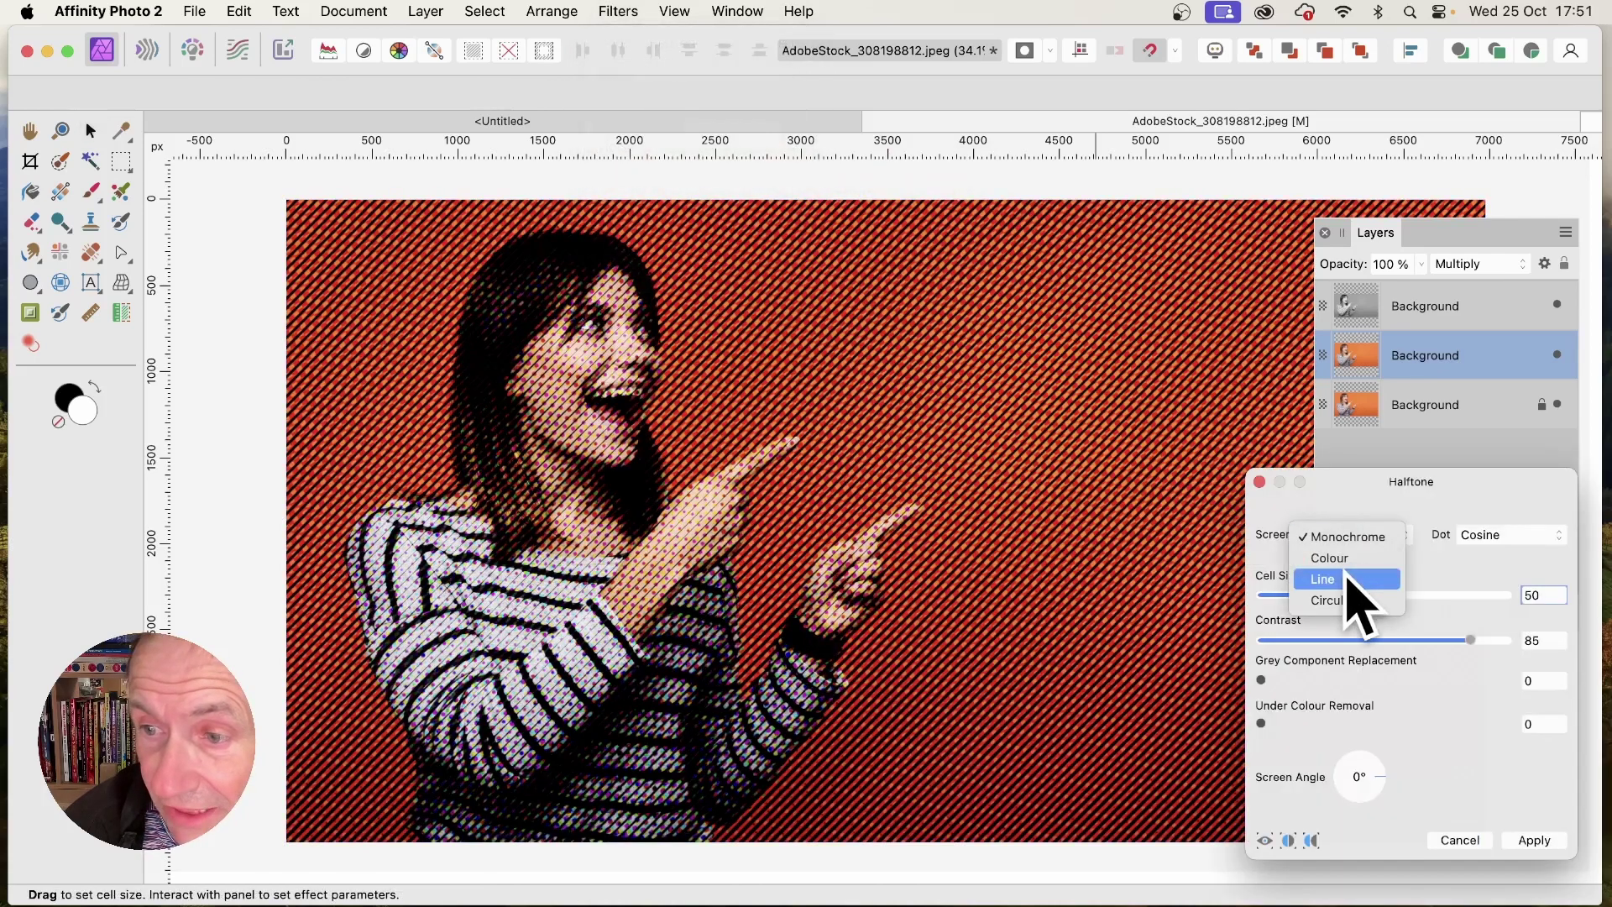
{"action": "left_click", "coordinate": [1335, 579]}
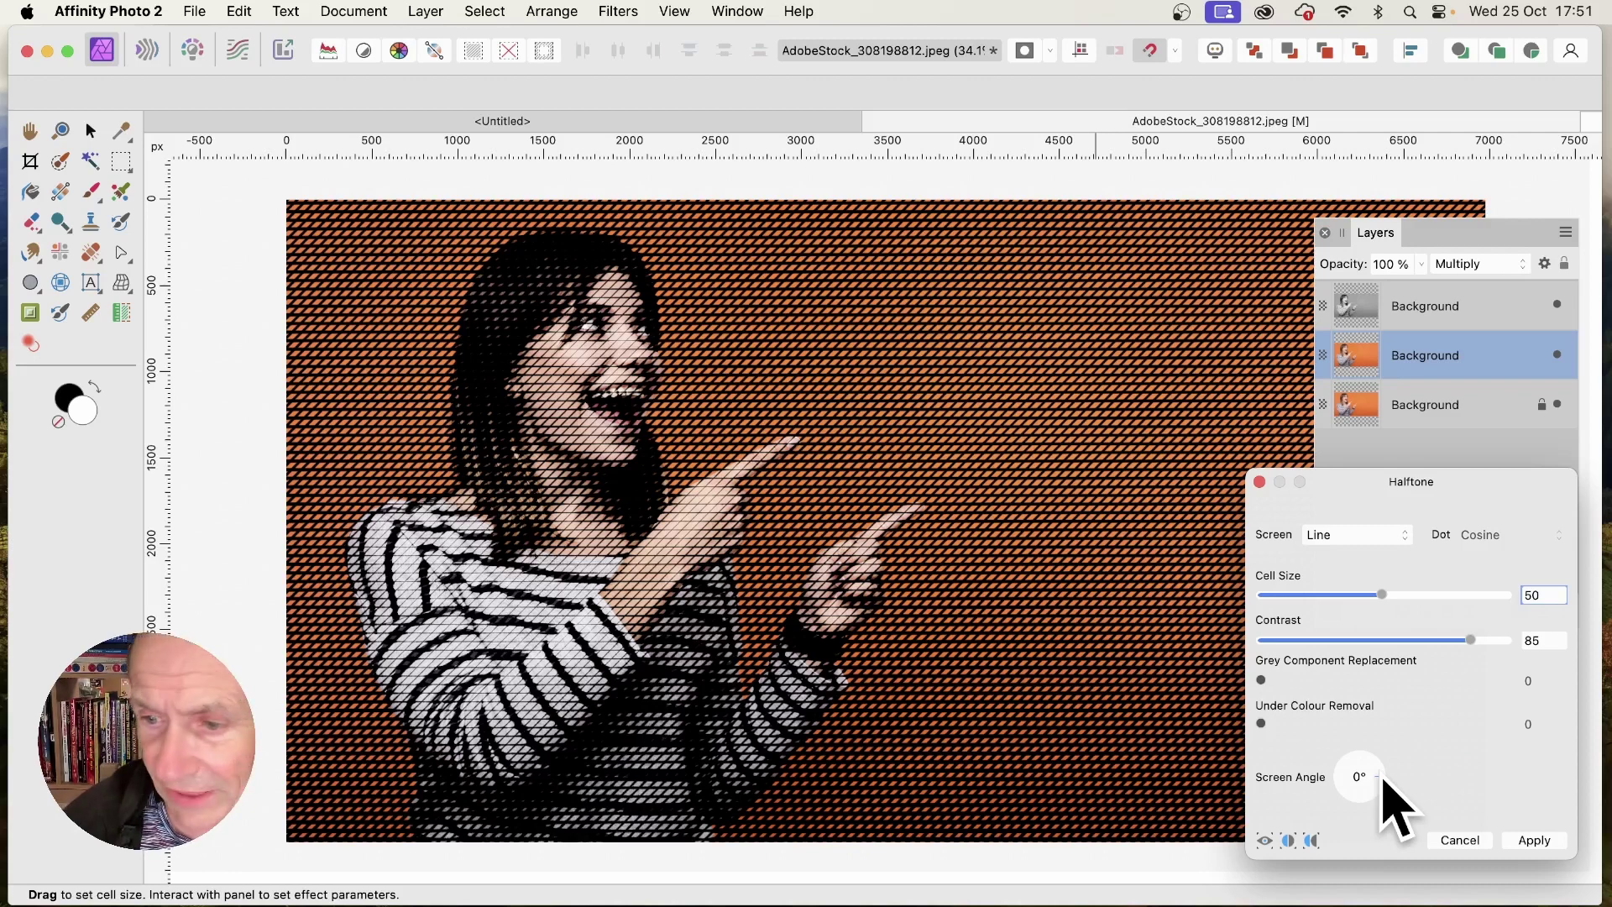
{"action": "left_click_drag", "start_coordinate": [1382, 779], "coordinate": [1385, 767]}
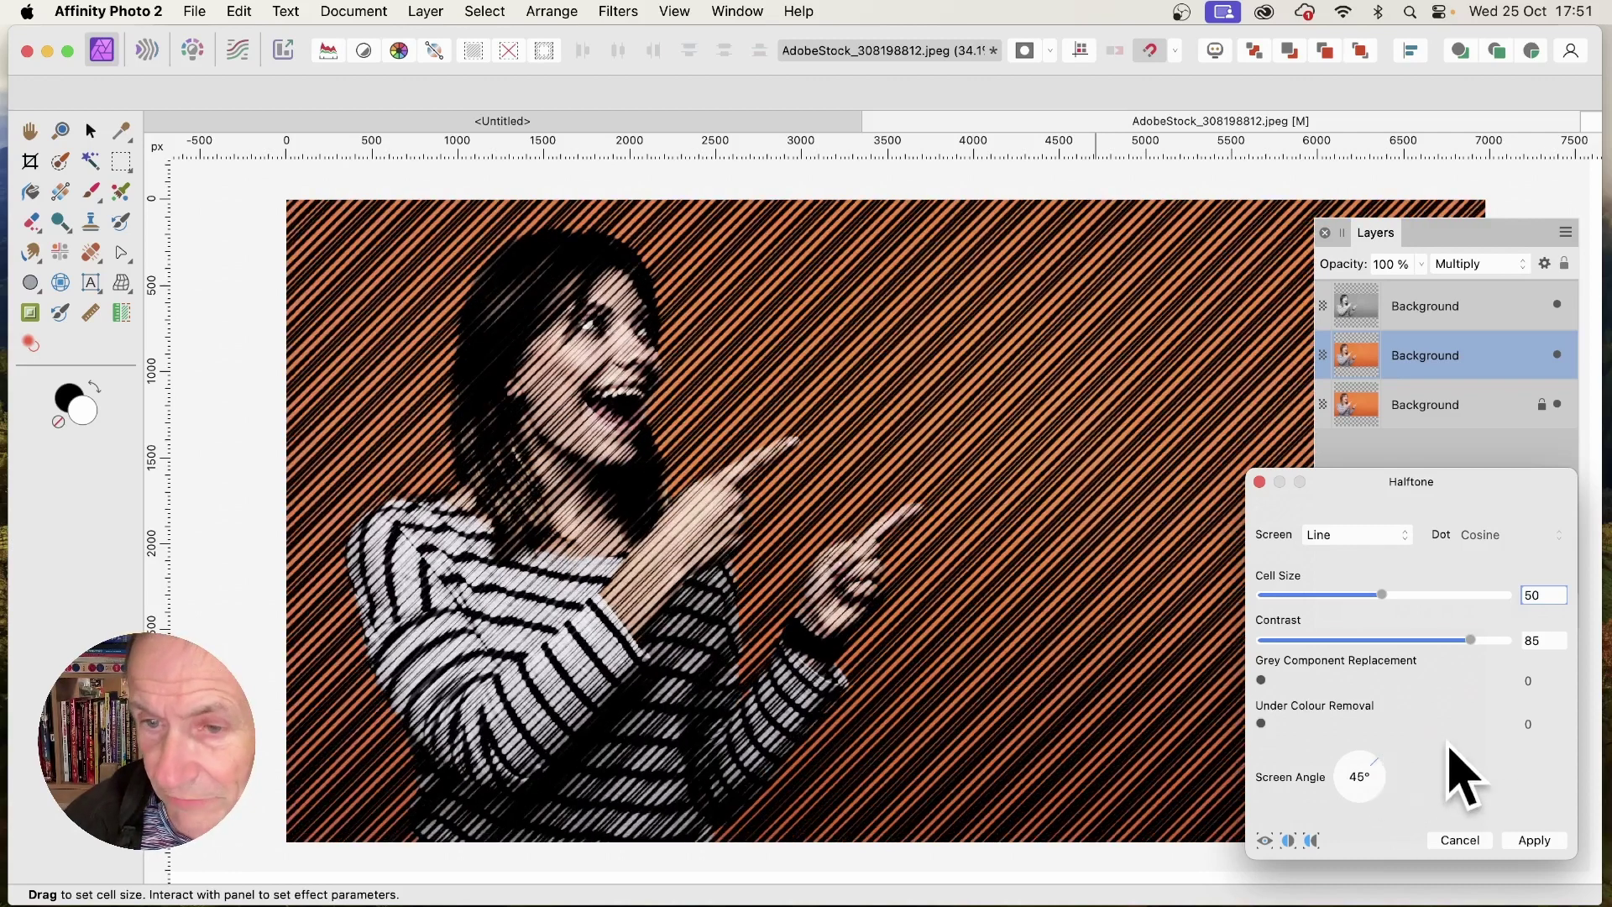
{"action": "left_click_drag", "start_coordinate": [1399, 490], "coordinate": [1337, 413]}
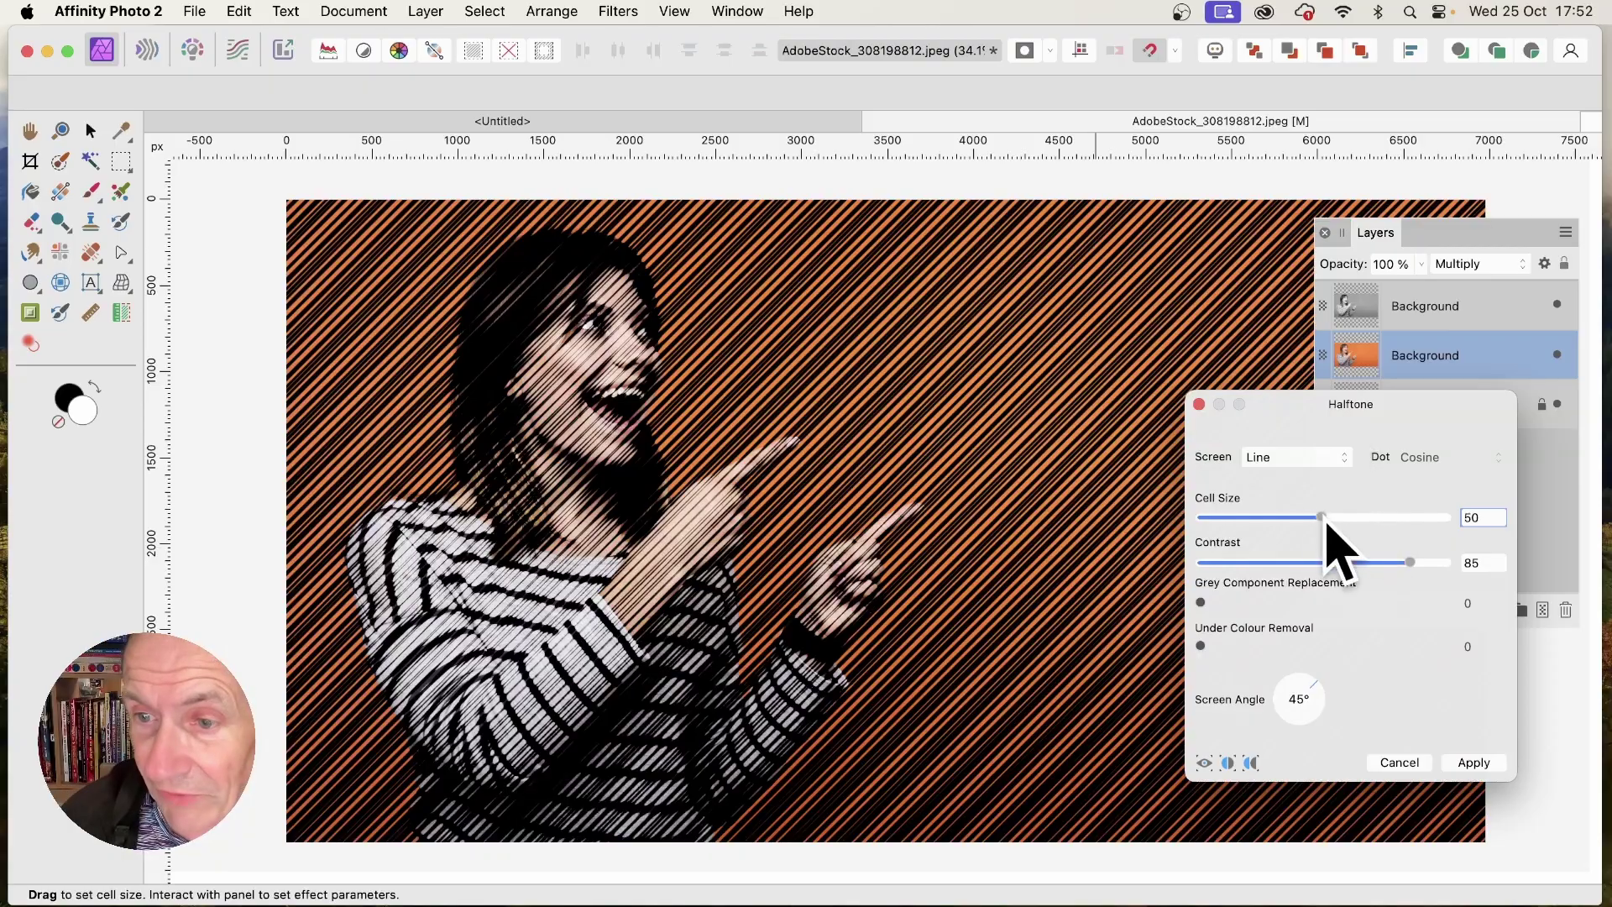
{"action": "mouse_move", "coordinate": [1323, 518]}
{"action": "left_mouse_down"}
{"action": "mouse_move", "coordinate": [1347, 524]}
{"action": "mouse_move", "coordinate": [1297, 522]}
{"action": "mouse_move", "coordinate": [1333, 522]}
{"action": "mouse_move", "coordinate": [1343, 540]}
{"action": "left_mouse_up"}
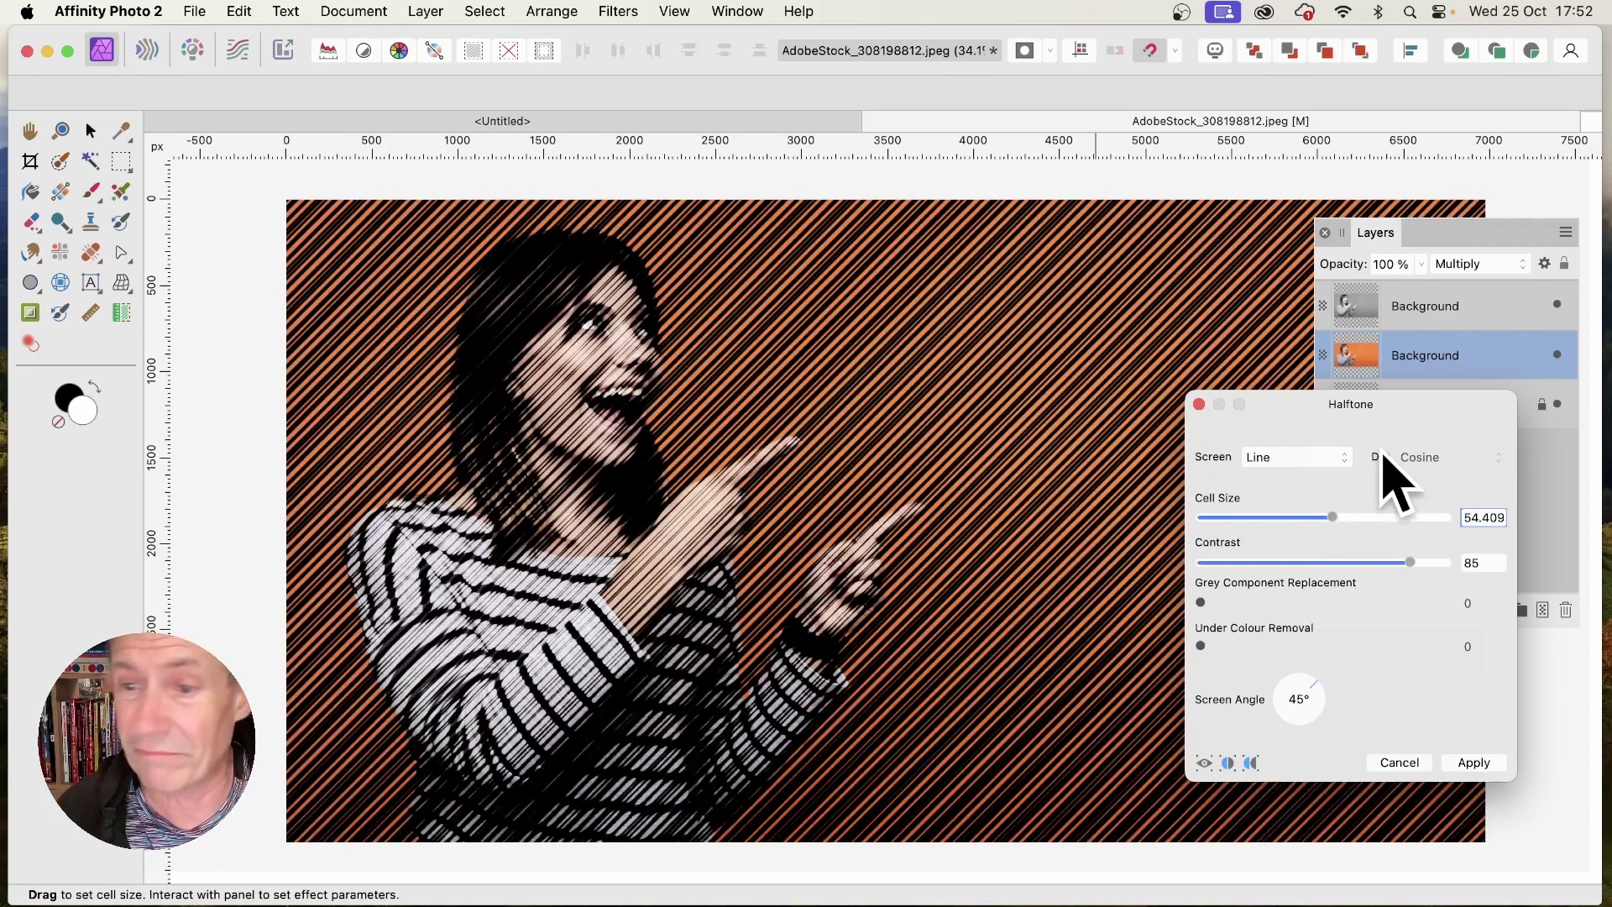
{"action": "left_click_drag", "start_coordinate": [1332, 519], "coordinate": [1427, 529]}
{"action": "left_click", "coordinate": [1474, 762]}
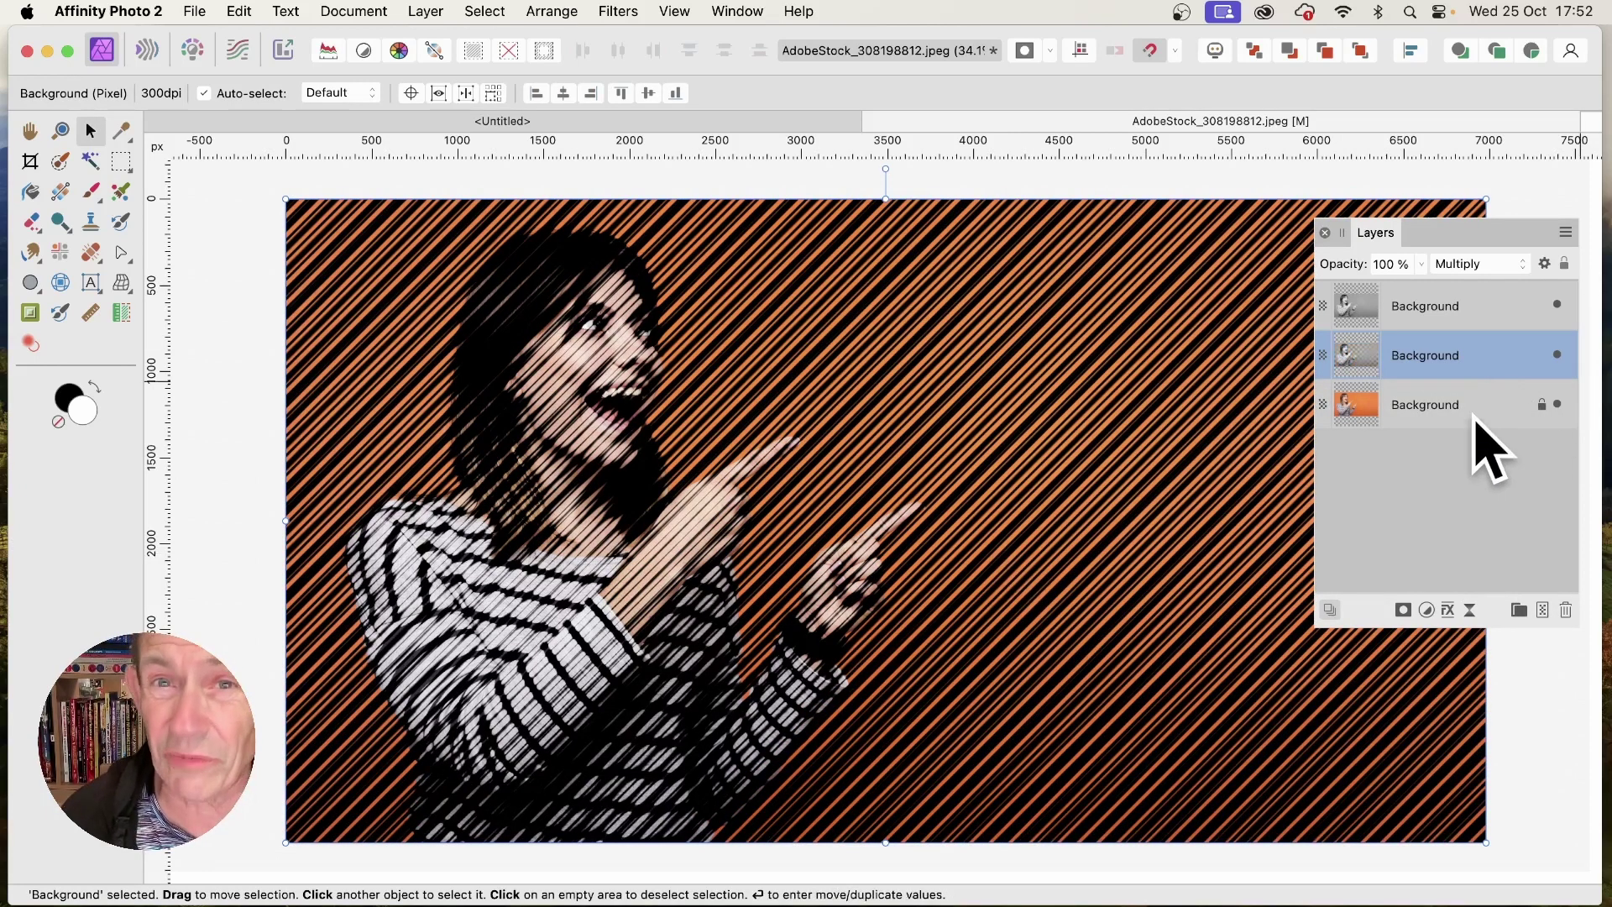
Select the bottom Background layer and start a Halftone filter with a 45° Line screen
{"action": "left_click", "coordinate": [1427, 404]}
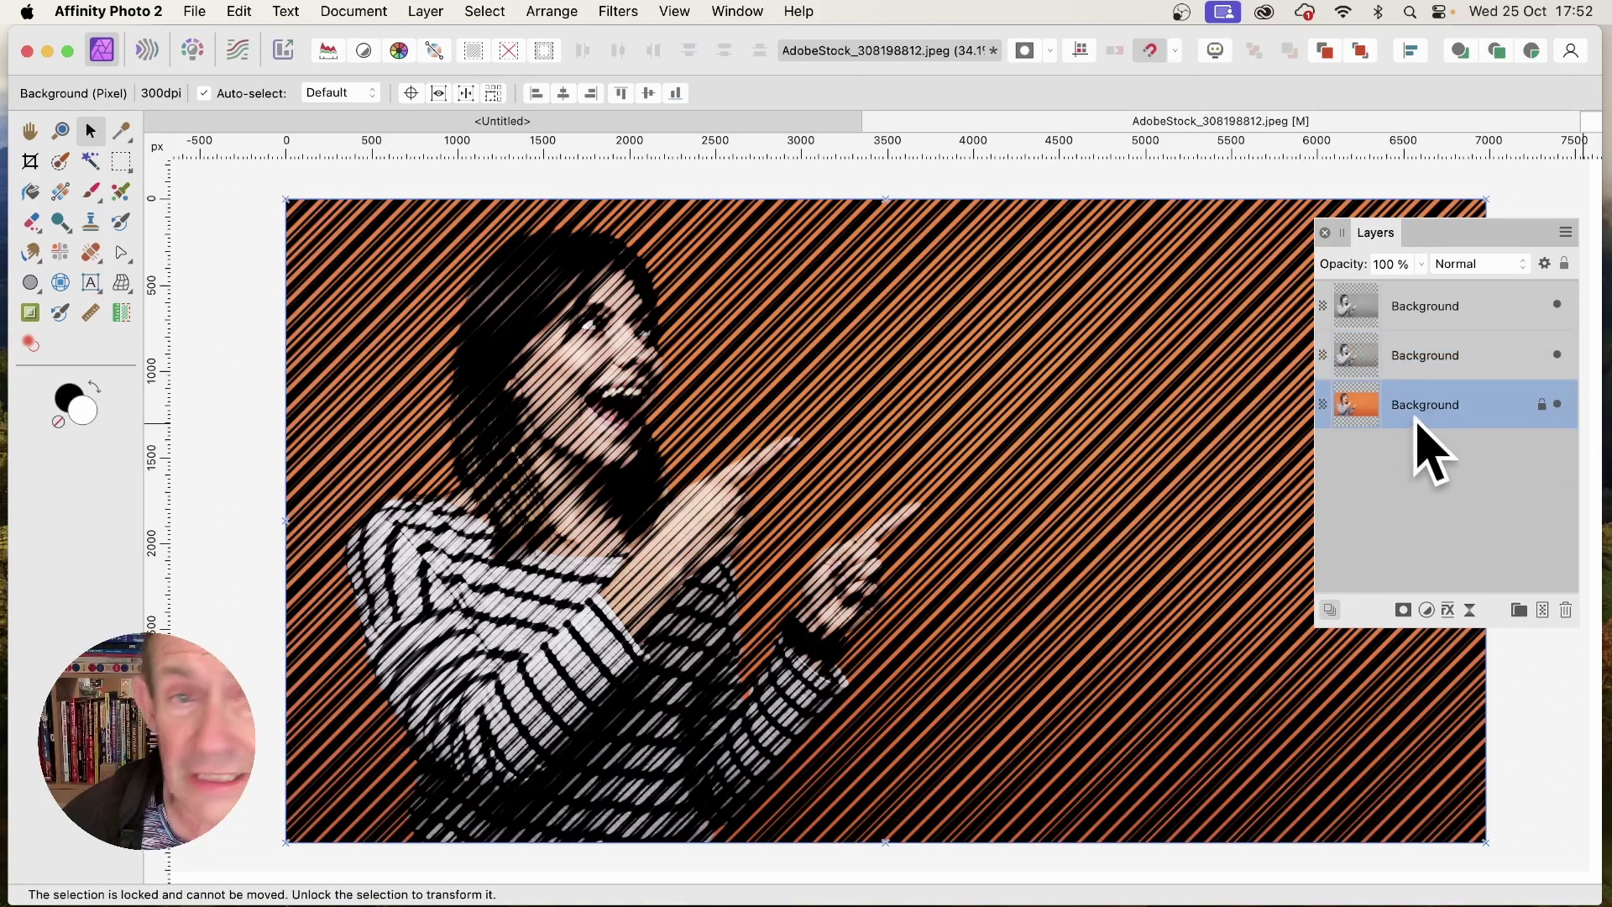
{"action": "left_click", "coordinate": [623, 4]}
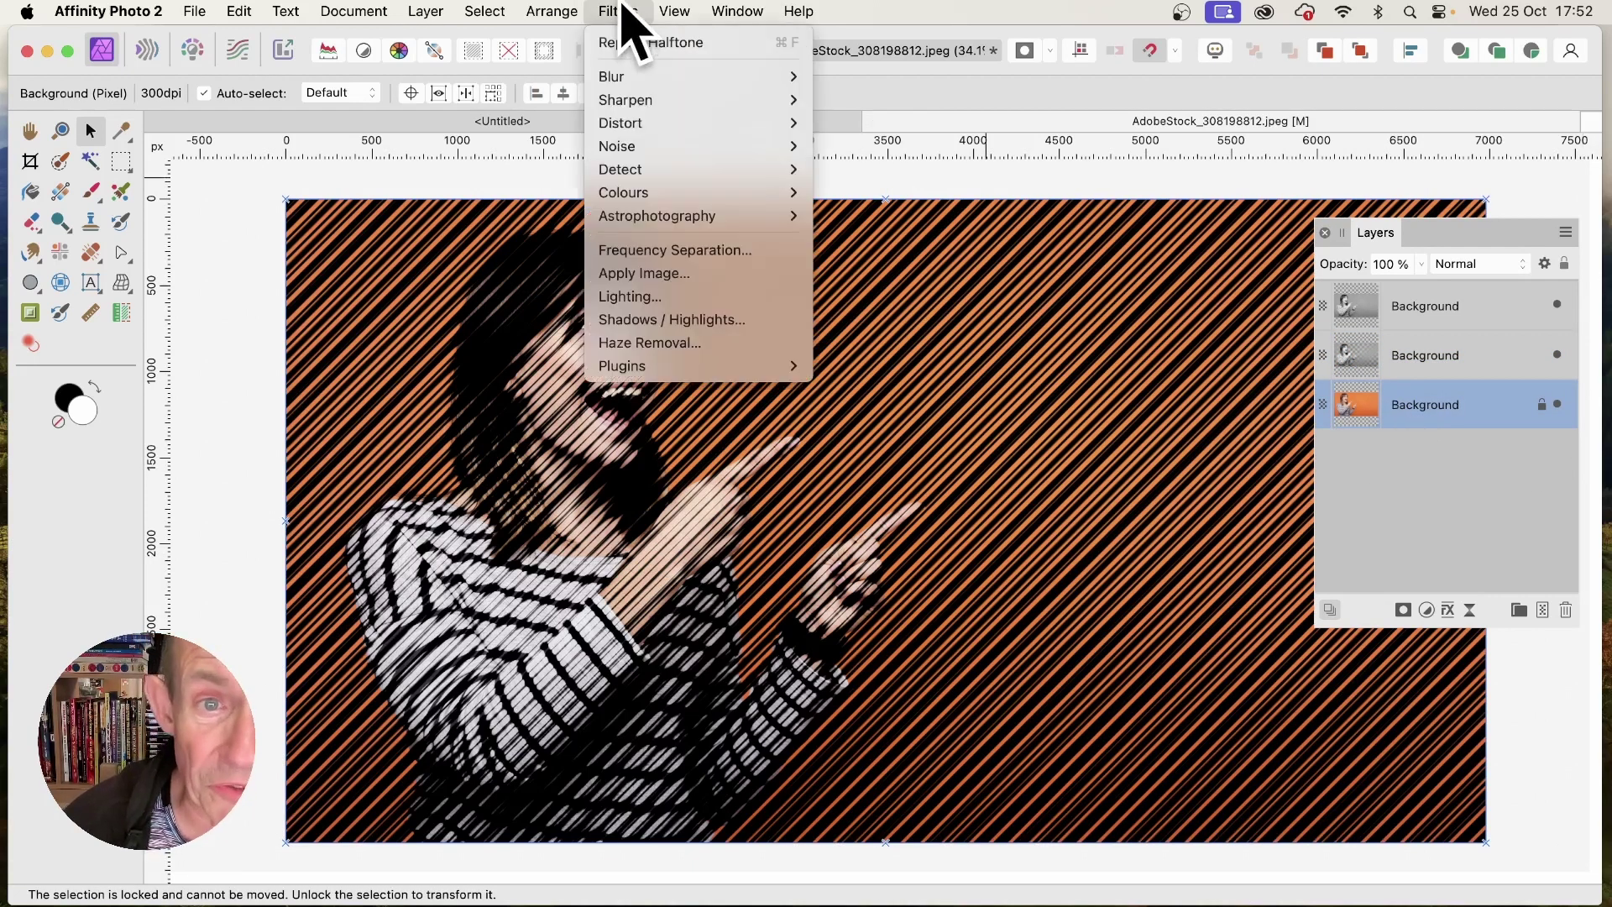
{"action": "mouse_move", "coordinate": [654, 194]}
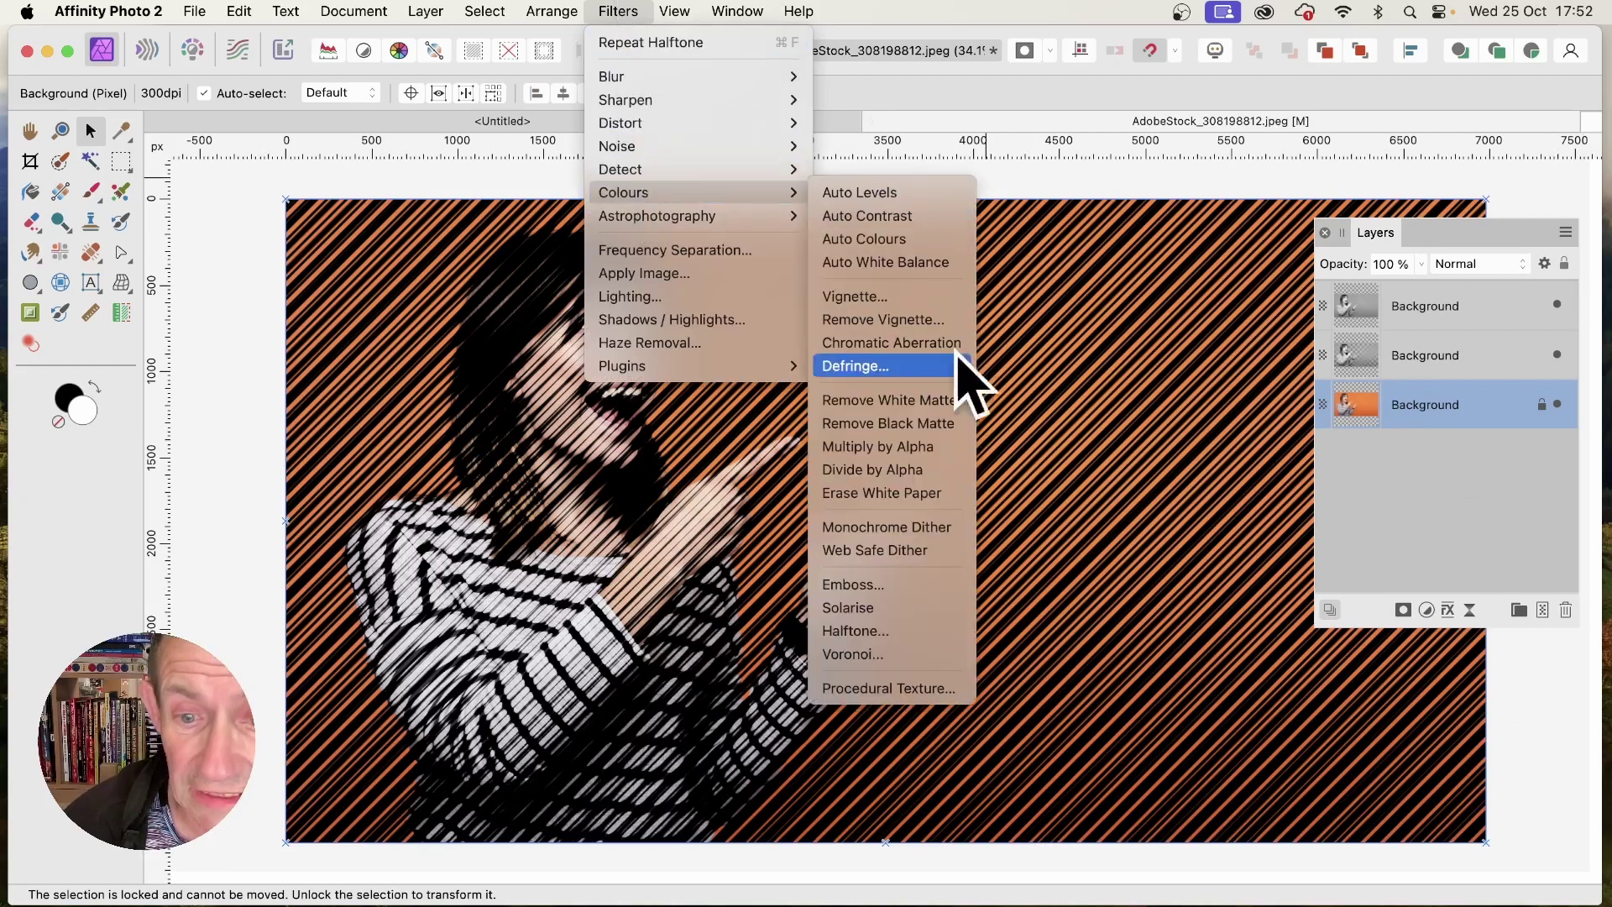
{"action": "left_click", "coordinate": [883, 631]}
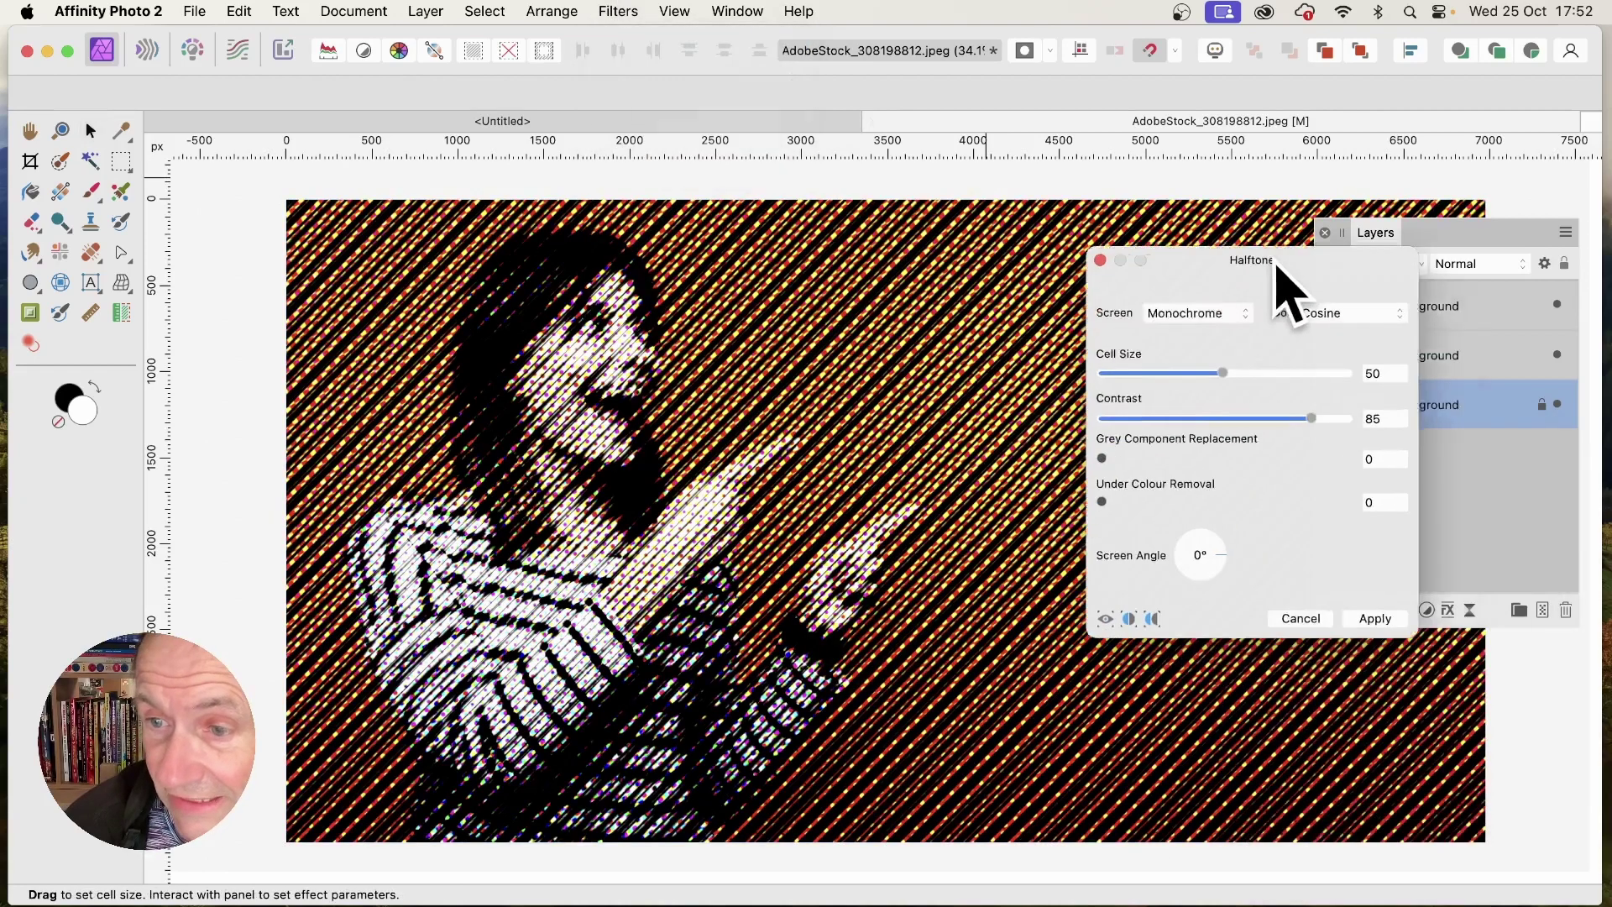
{"action": "left_click_drag", "start_coordinate": [1215, 550], "coordinate": [1213, 537]}
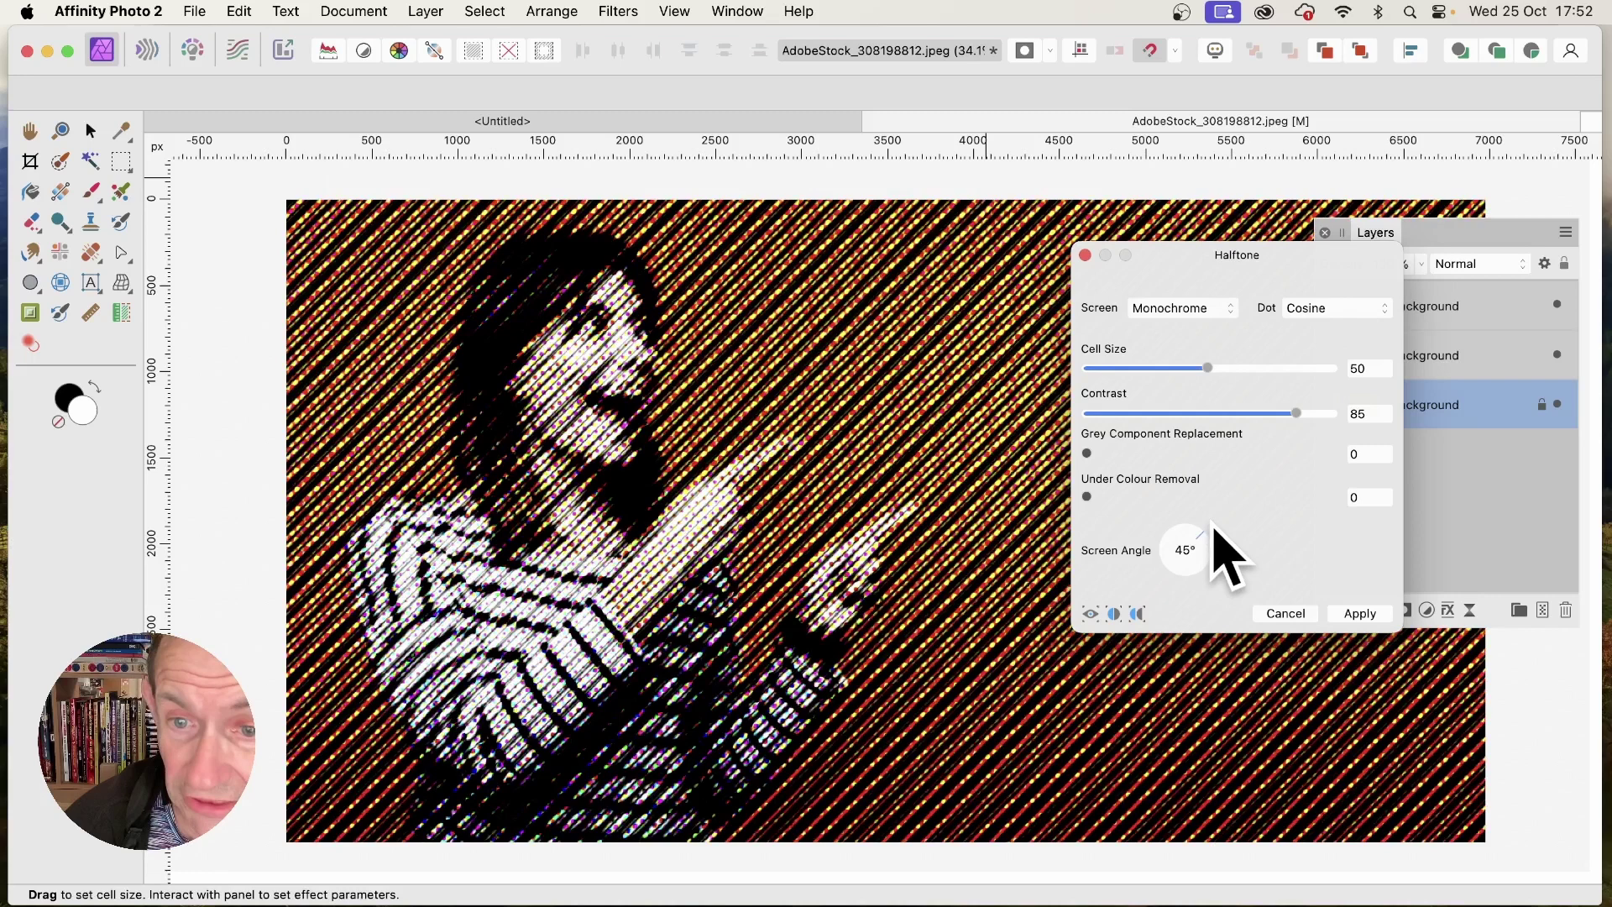
{"action": "left_click", "coordinate": [1186, 311]}
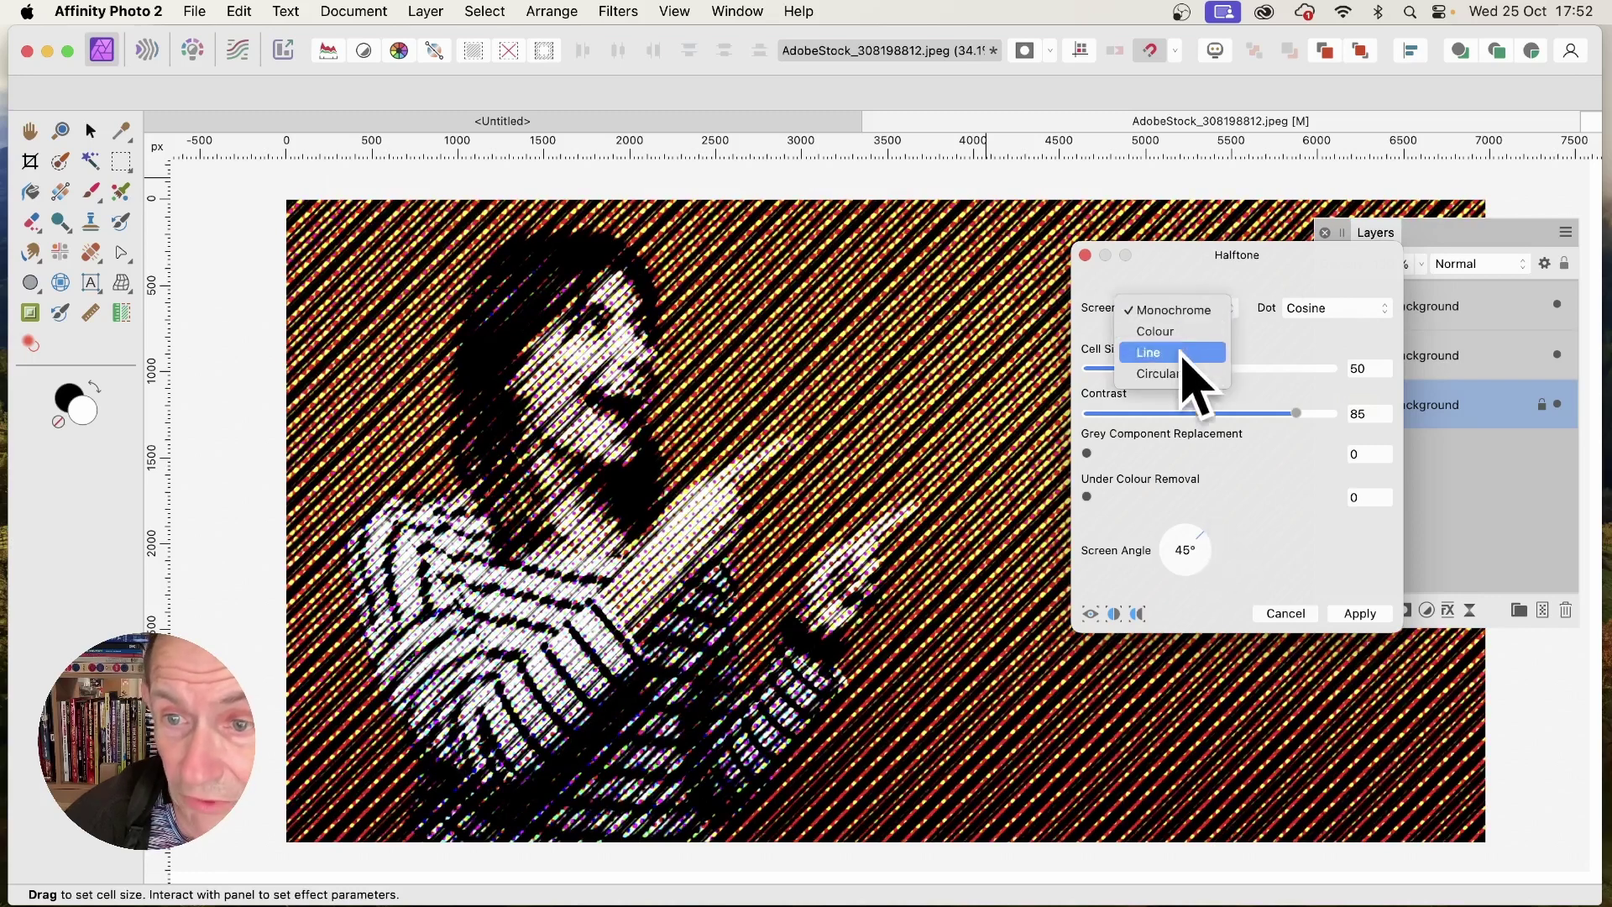
{"action": "left_click", "coordinate": [1180, 353]}
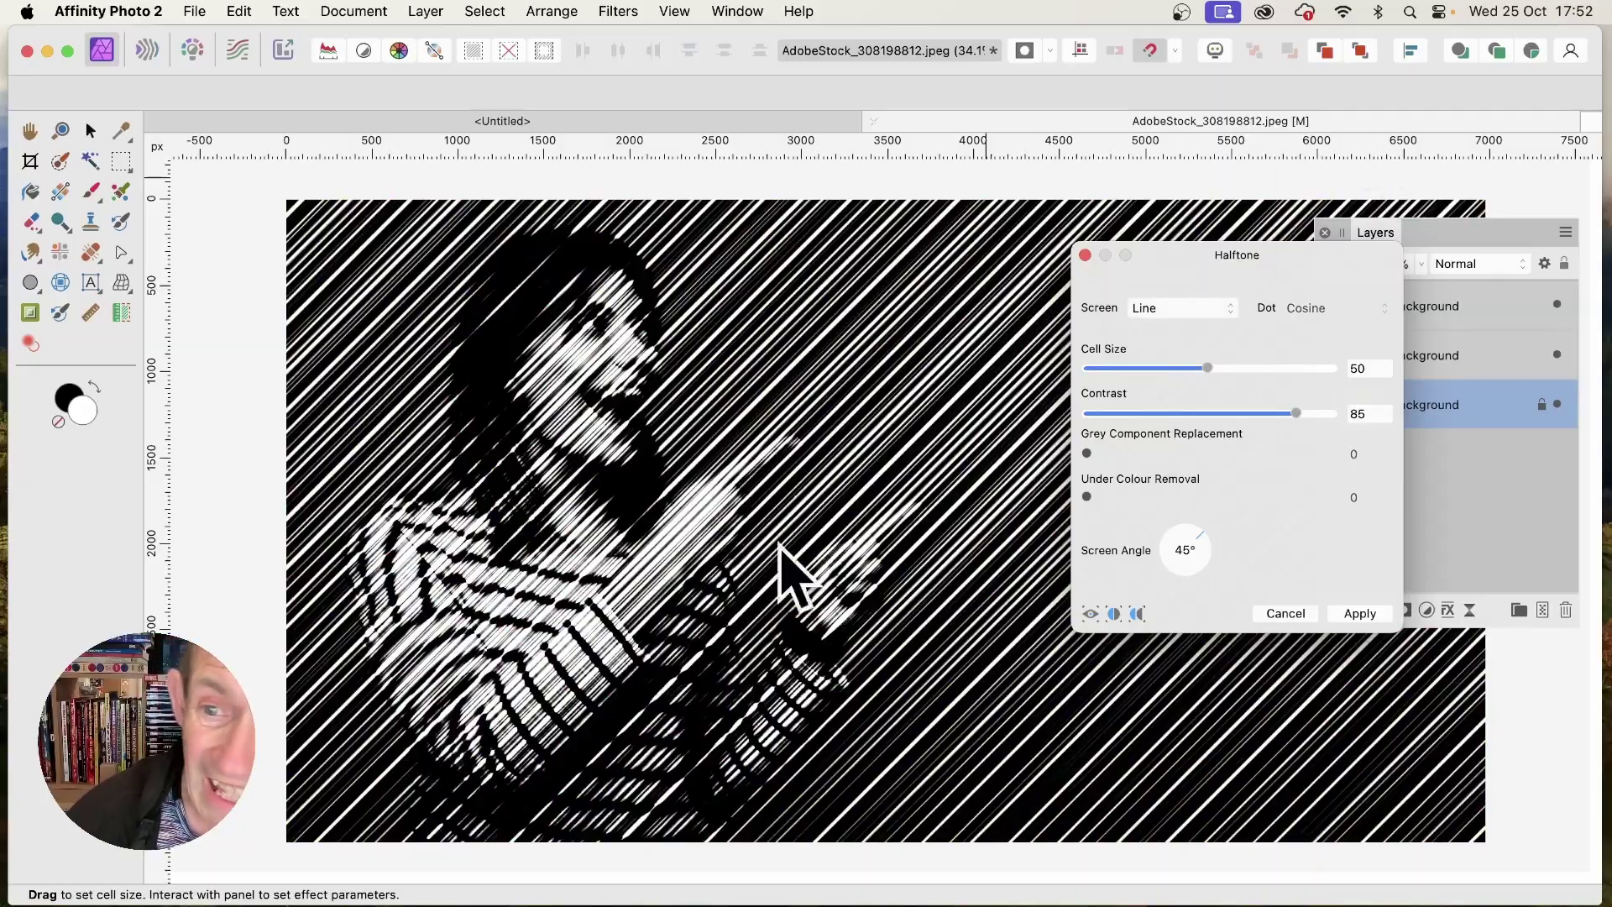
Set the halftone contrast to about 83 and the cell size to 200, then apply
{"action": "left_click_drag", "start_coordinate": [1241, 374], "coordinate": [1287, 420]}
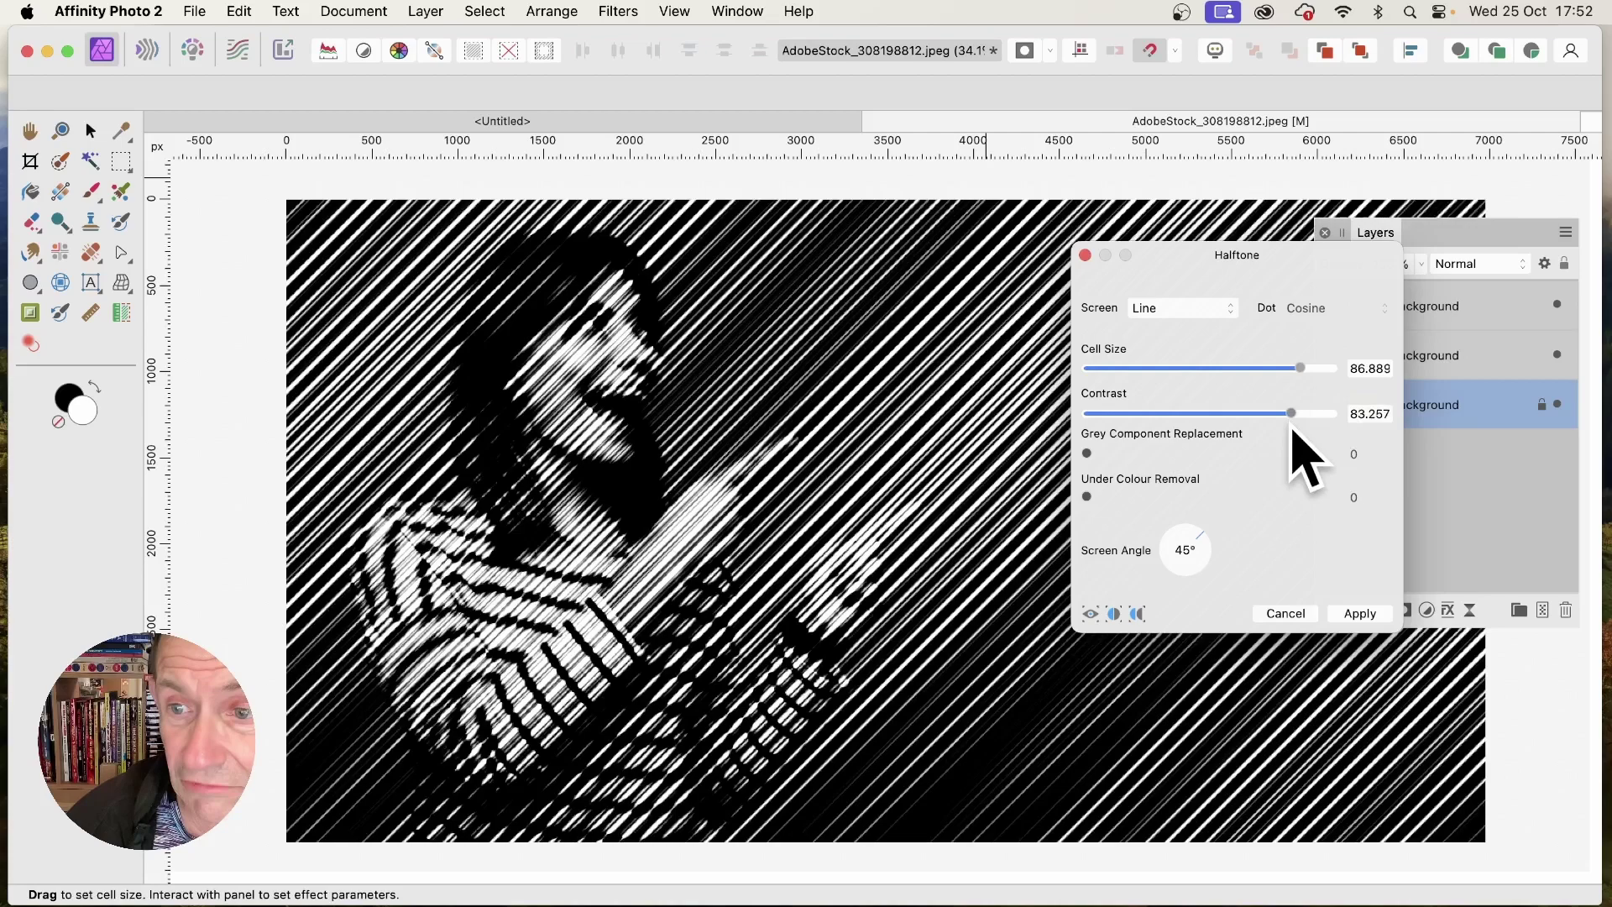
{"action": "left_click_drag", "start_coordinate": [1303, 366], "coordinate": [1286, 376]}
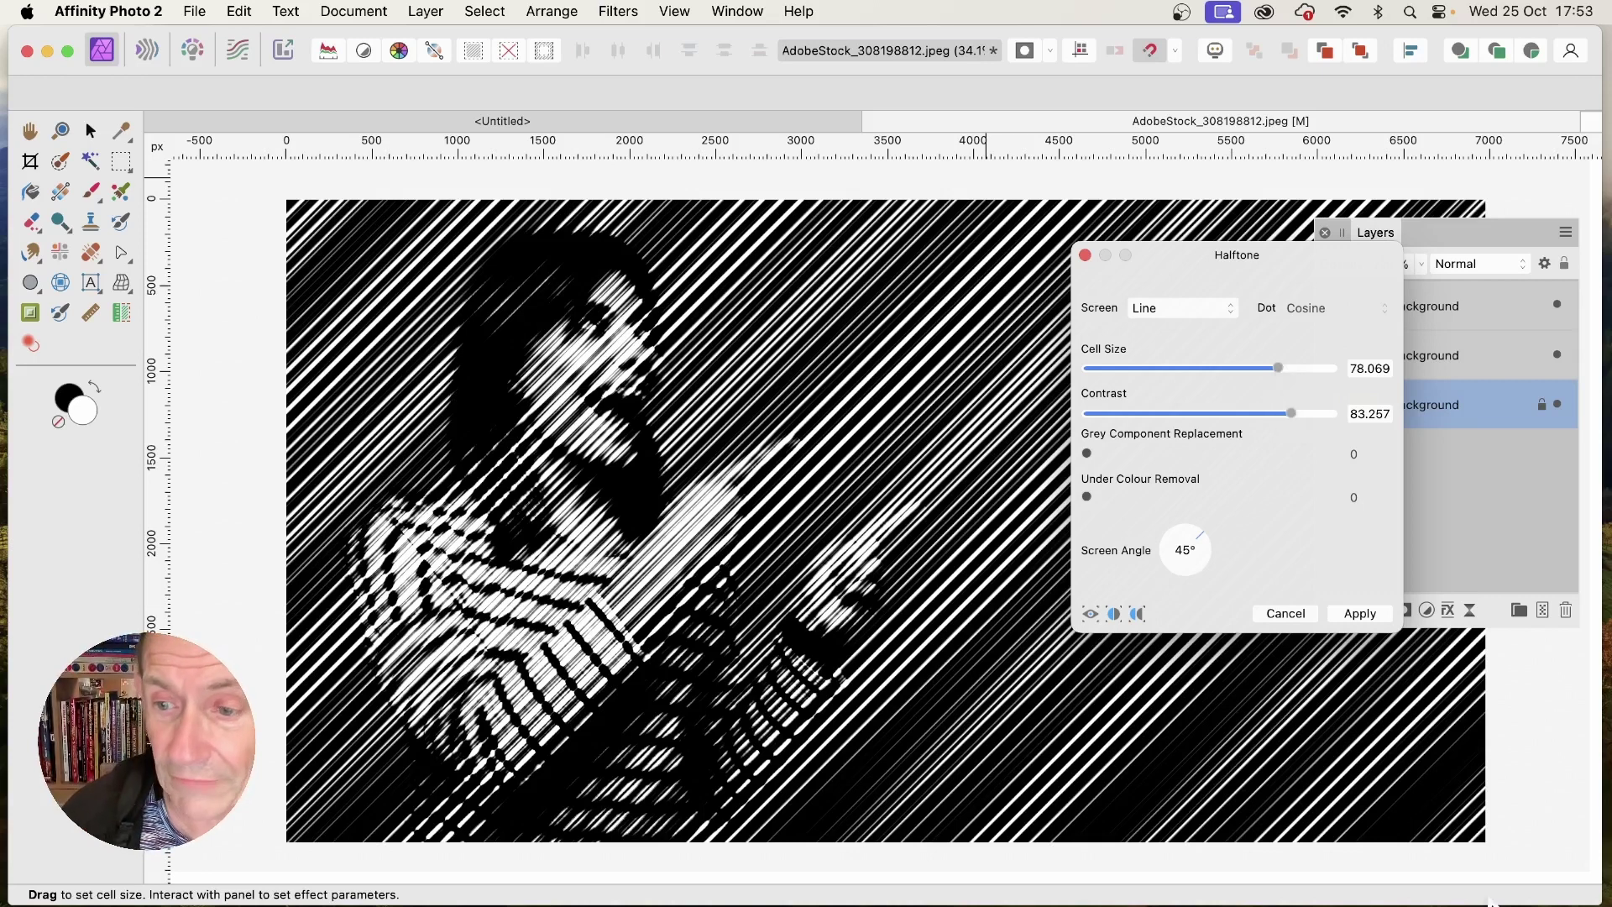
{"action": "left_click", "coordinate": [1363, 368]}
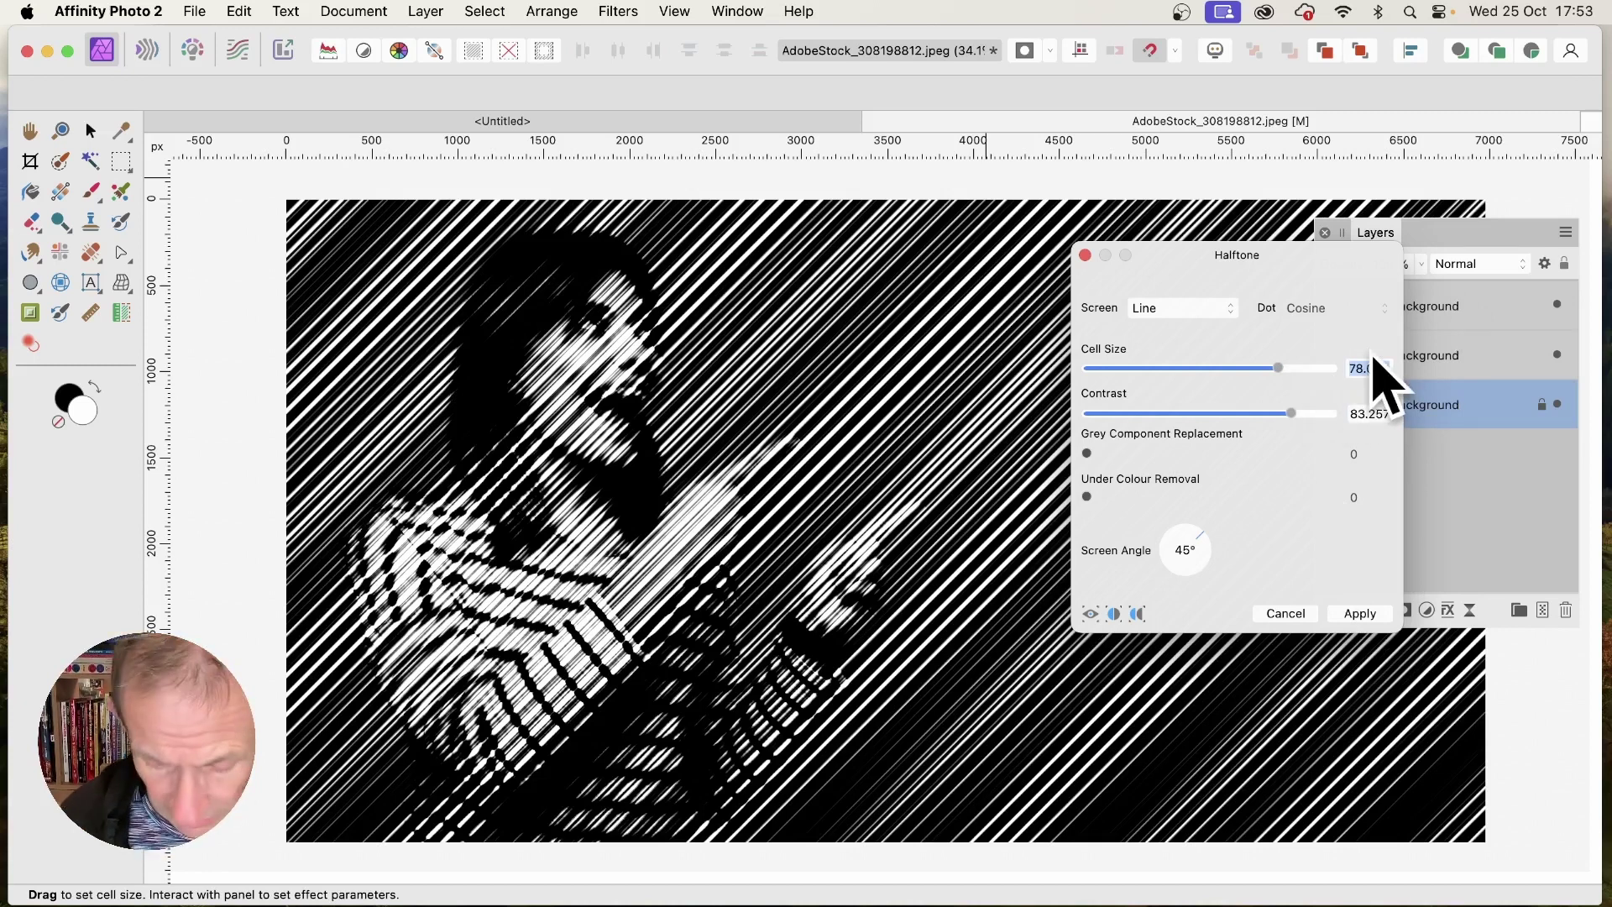
{"action": "type", "text": "300"}
{"action": "key", "text": "Tab"}
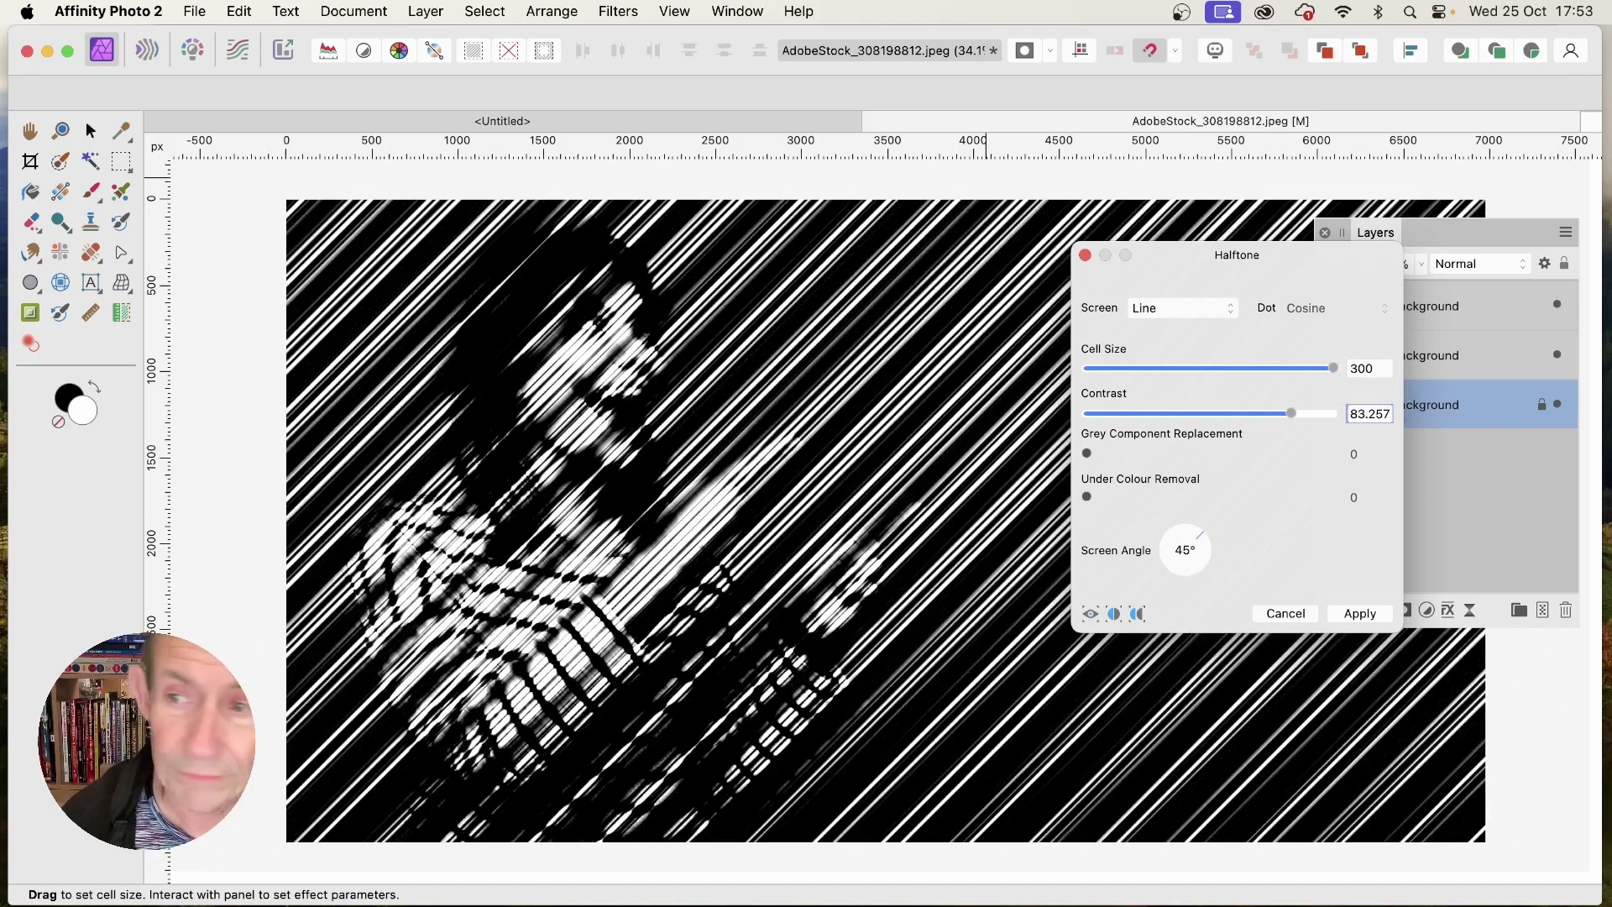
{"action": "left_click", "coordinate": [1365, 369]}
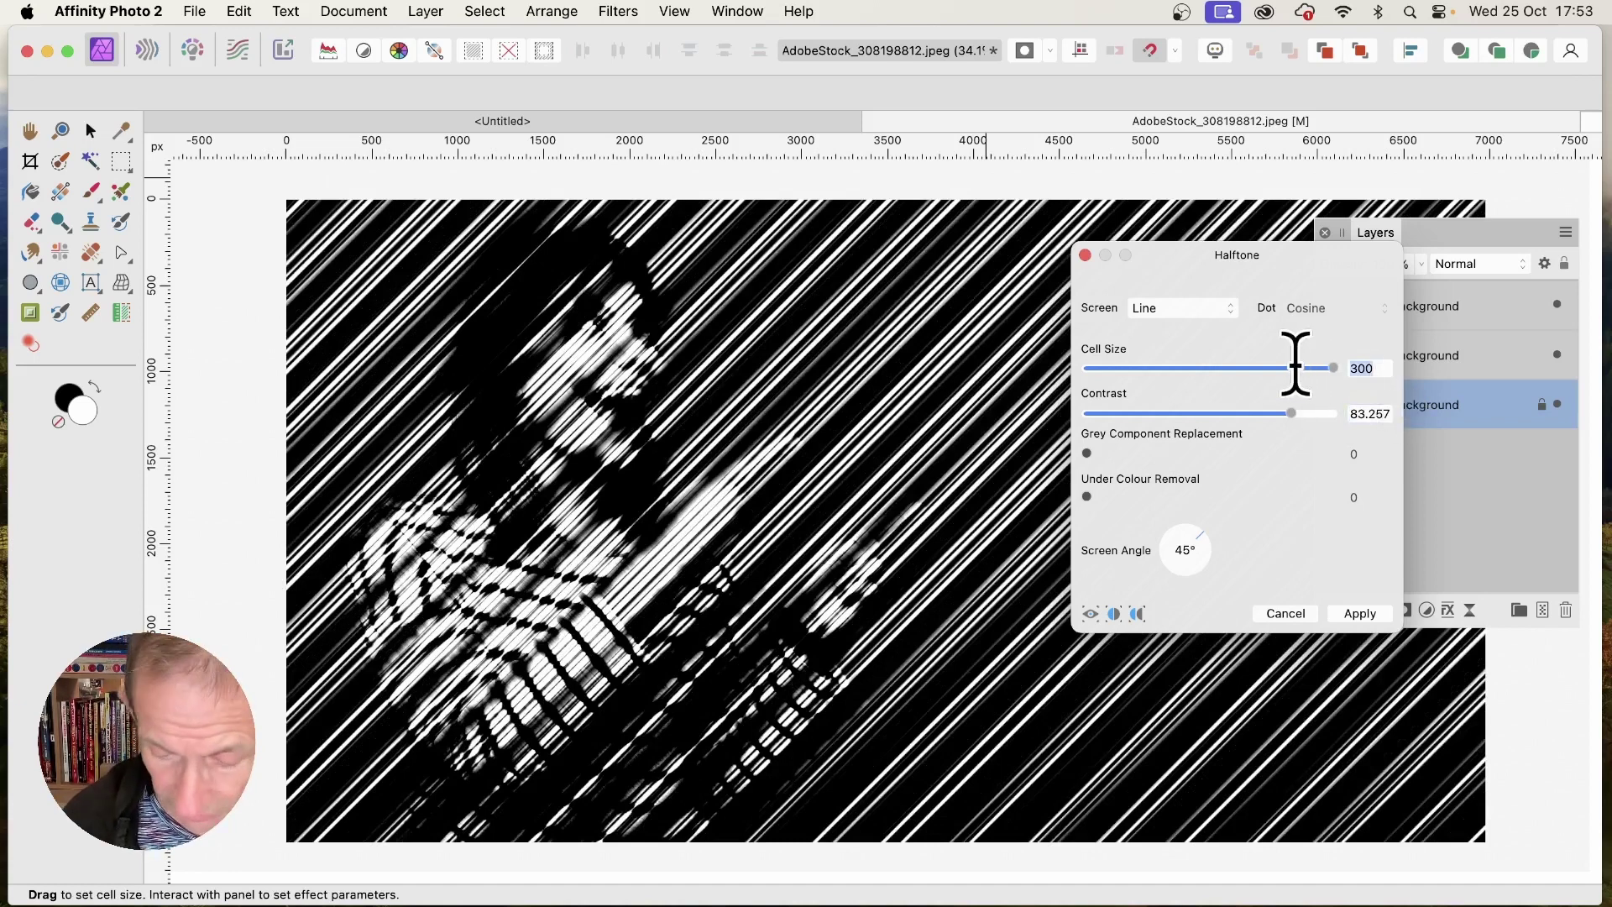
{"action": "type", "text": "200"}
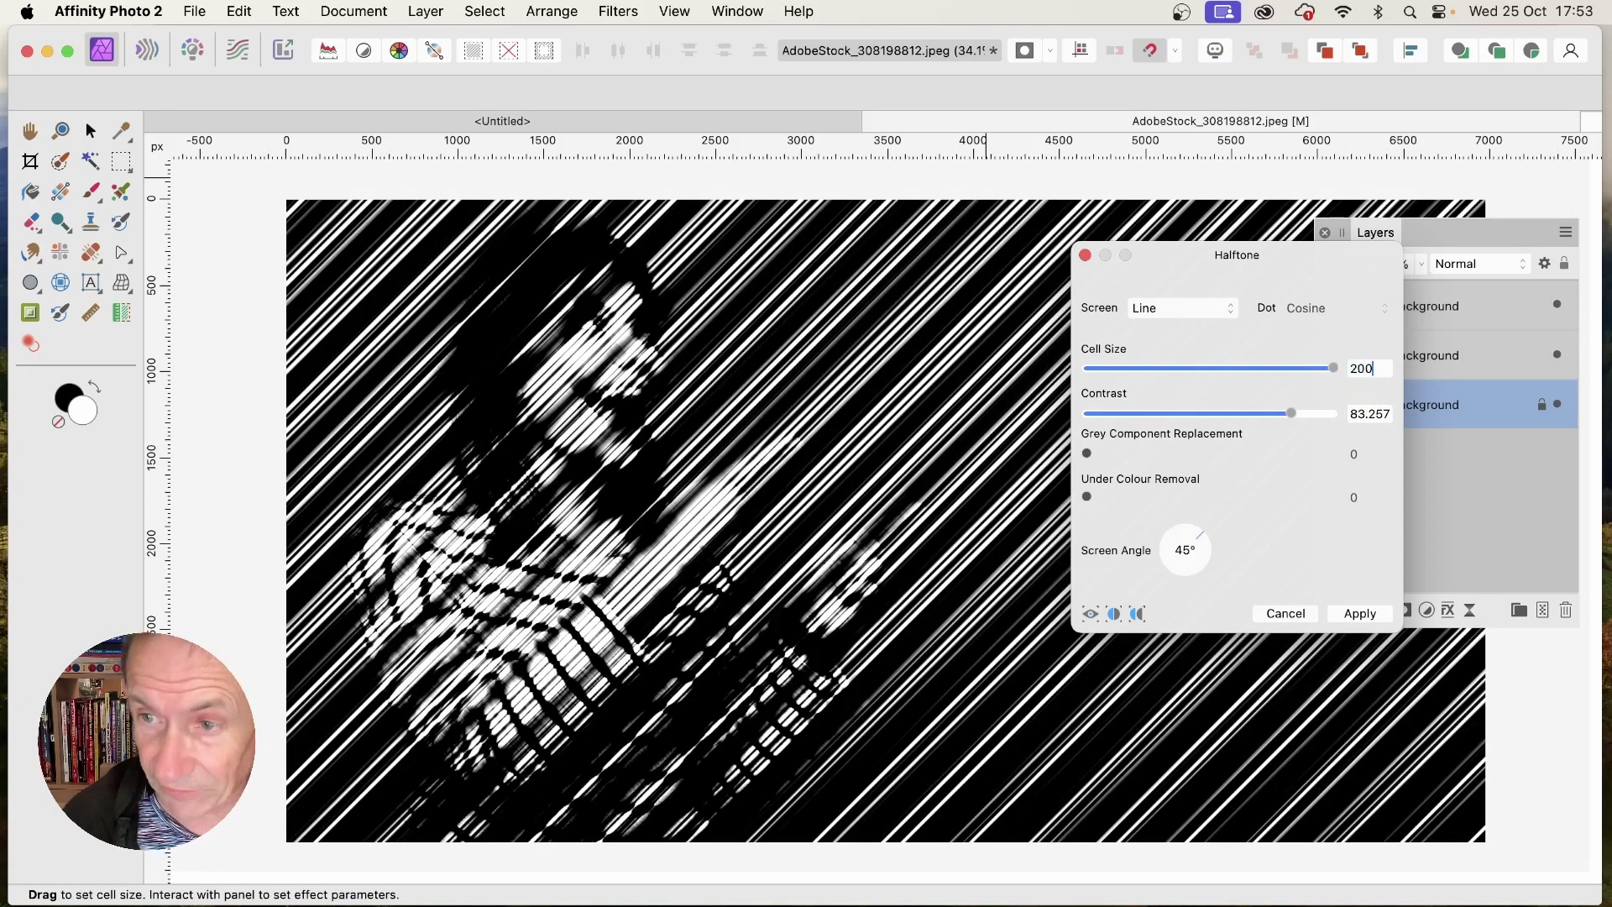
{"action": "key", "text": "Tab"}
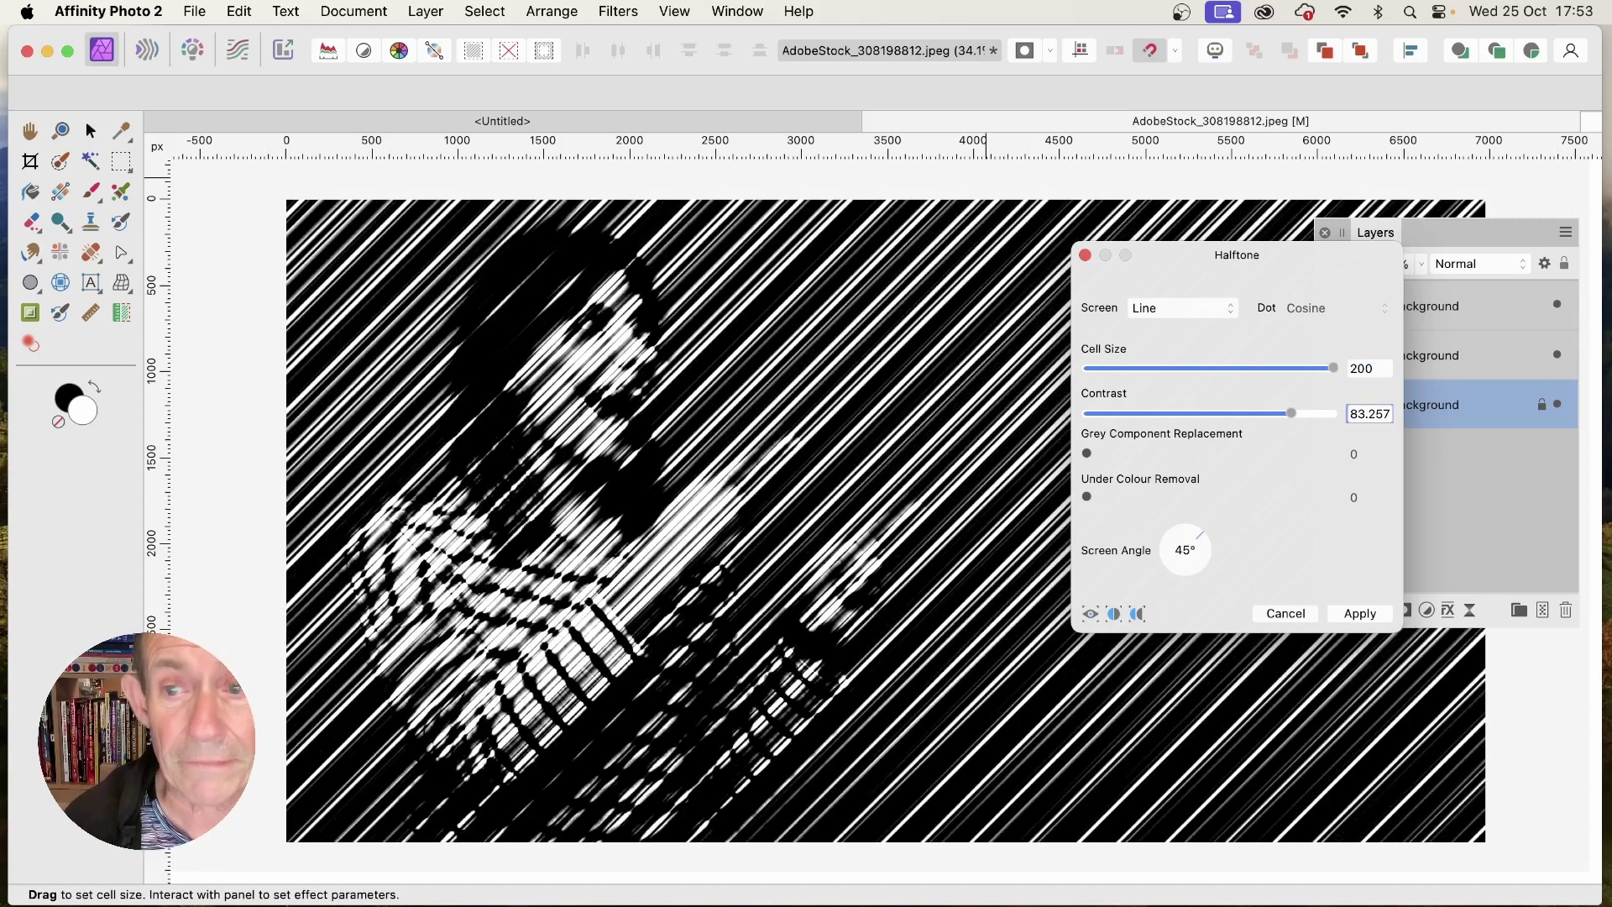
{"action": "left_click", "coordinate": [1359, 612]}
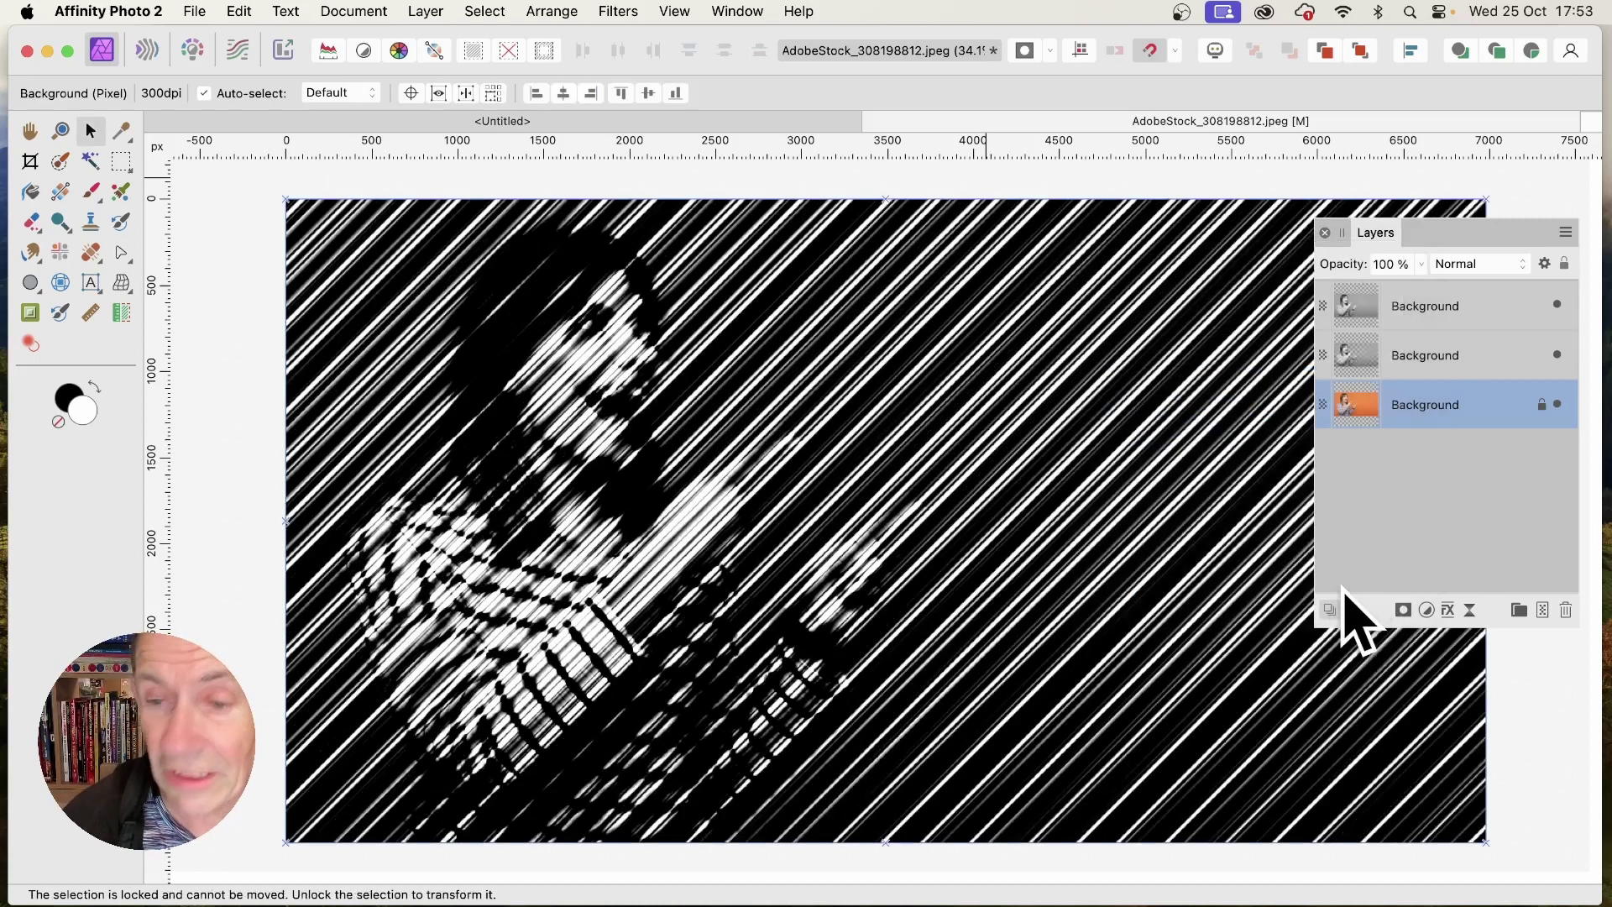